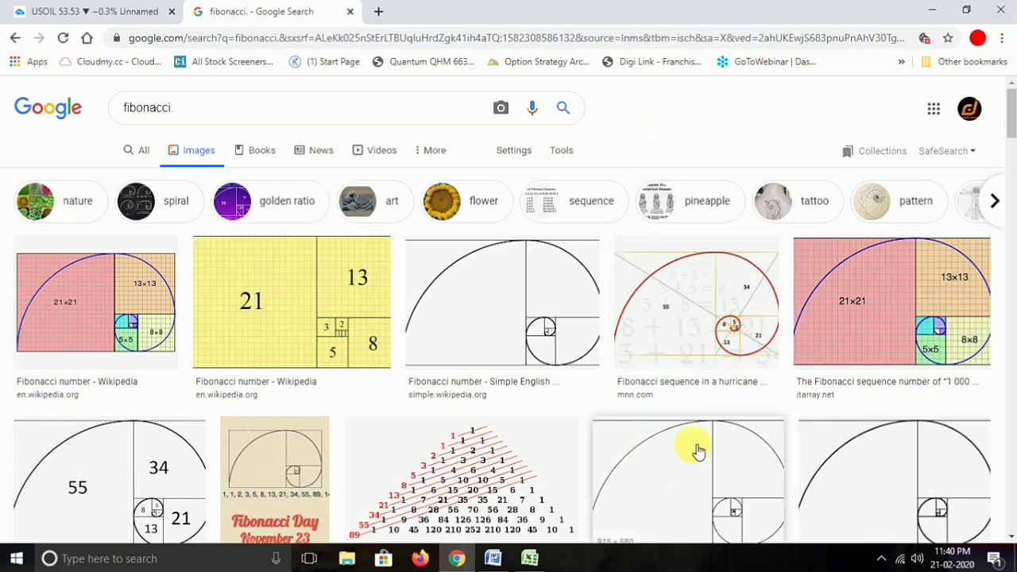
Switch to the Fibonacci Series document in Word and examine the list of ratios from 0.236 to 0.786, including the golden value.
click(492, 559)
scroll(391, 371, down, 2)
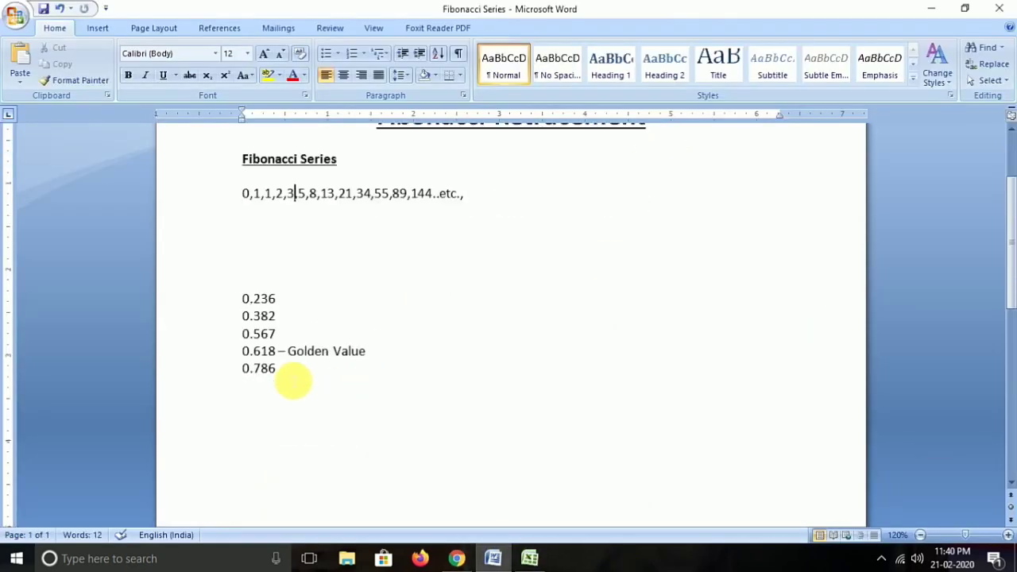
drag(290, 381, 239, 297)
click(345, 326)
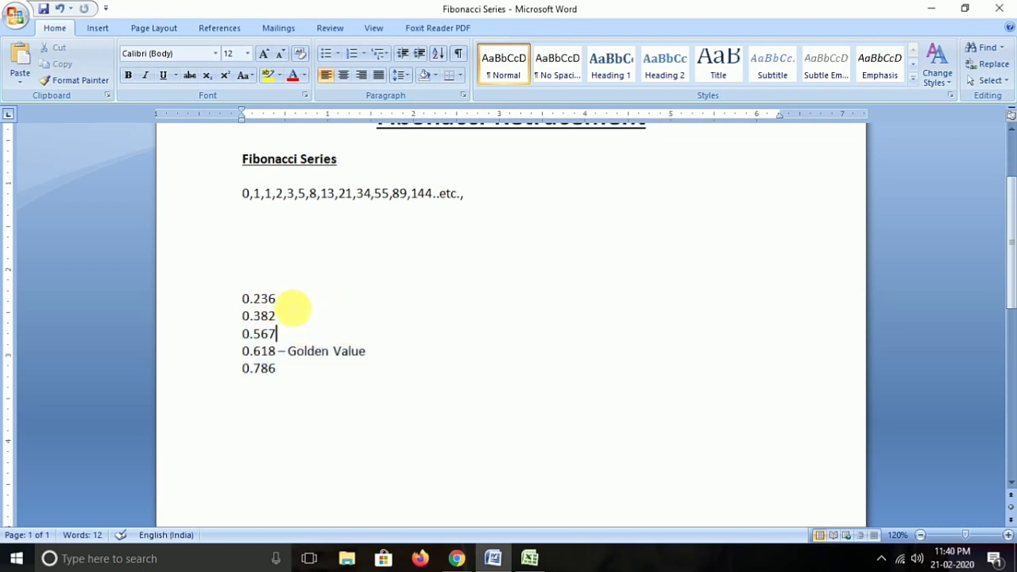
drag(295, 310, 251, 370)
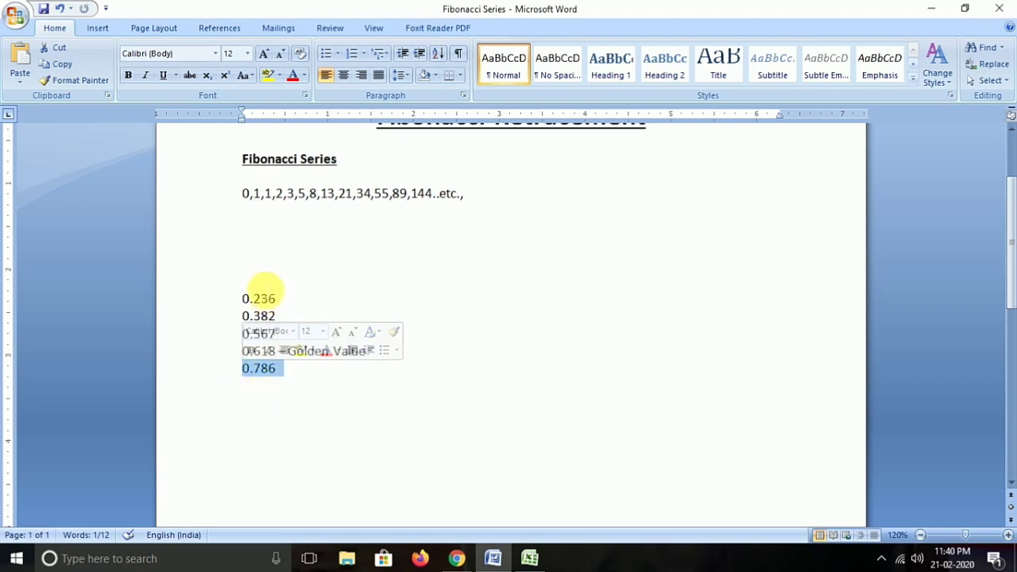
click(263, 283)
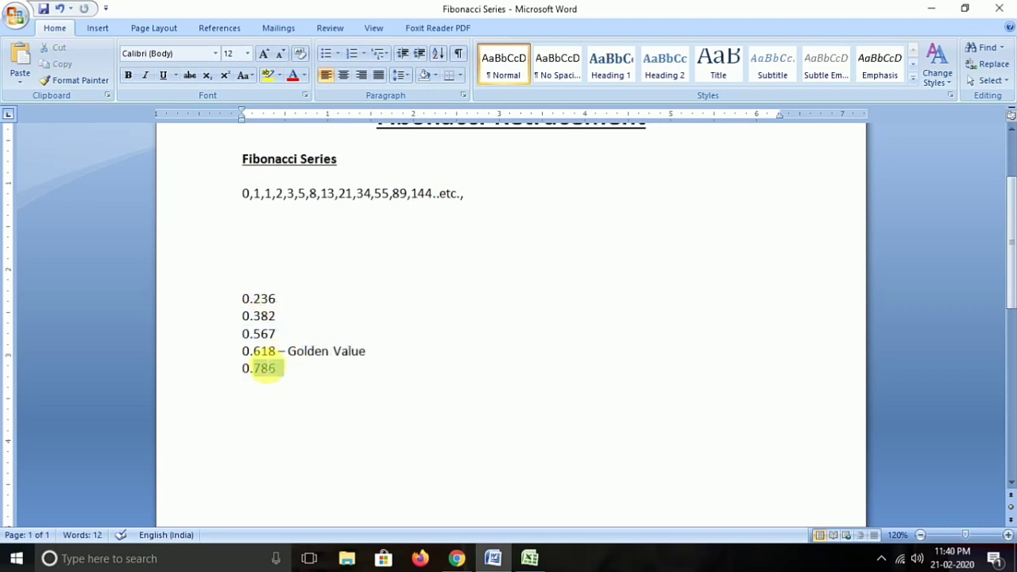
drag(264, 368, 256, 375)
click(263, 368)
click(261, 350)
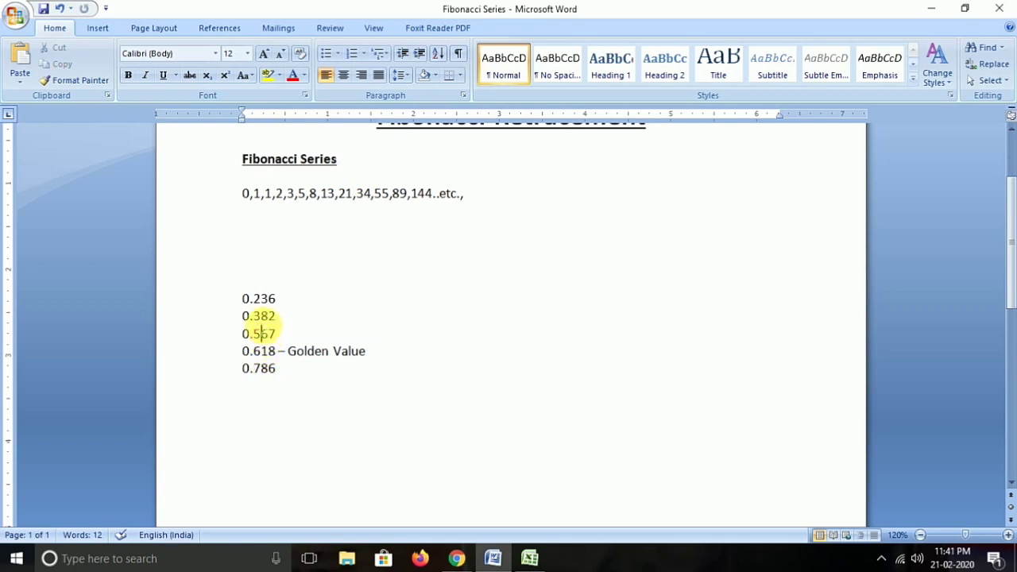
click(263, 298)
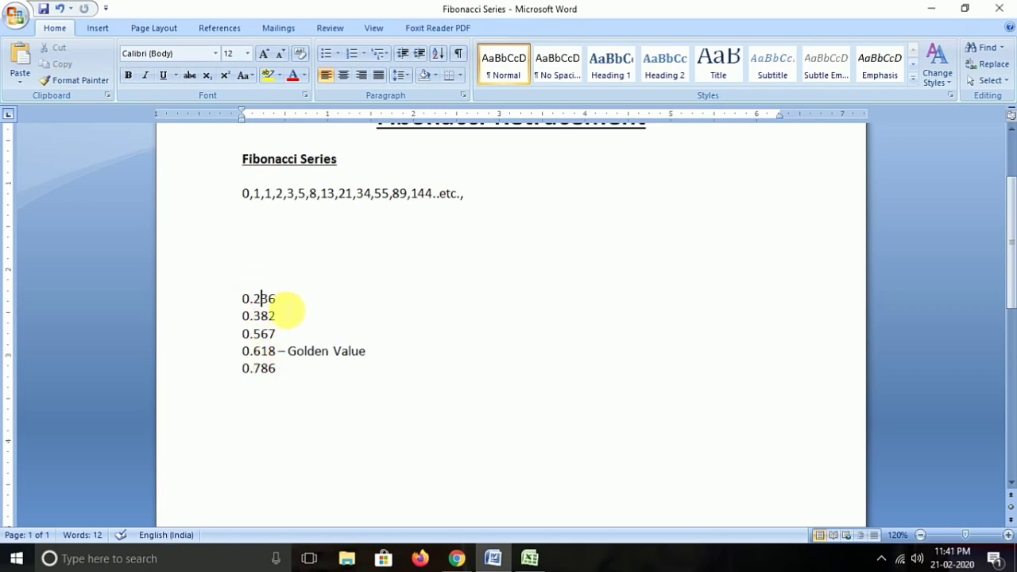
click(287, 326)
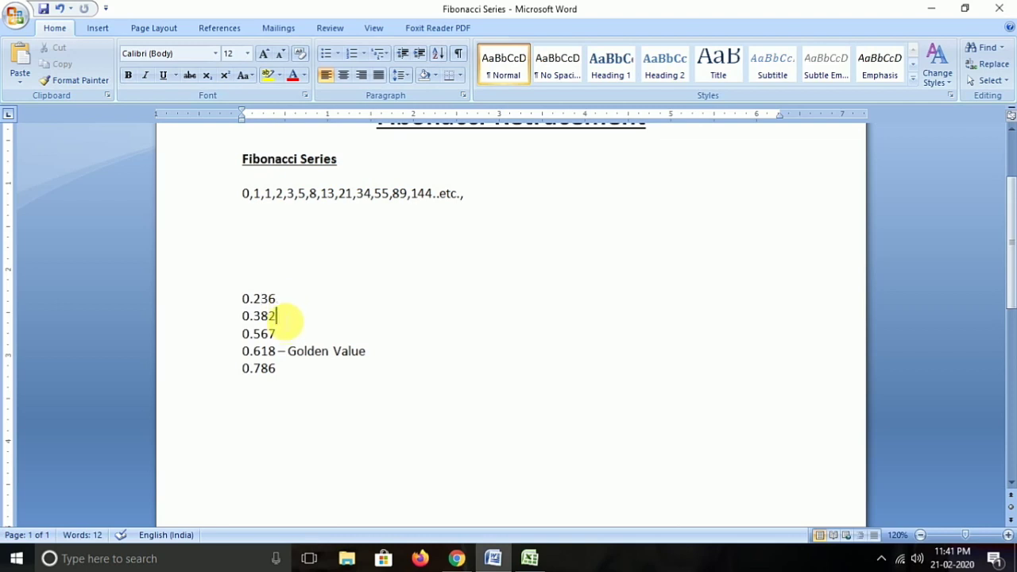
click(278, 351)
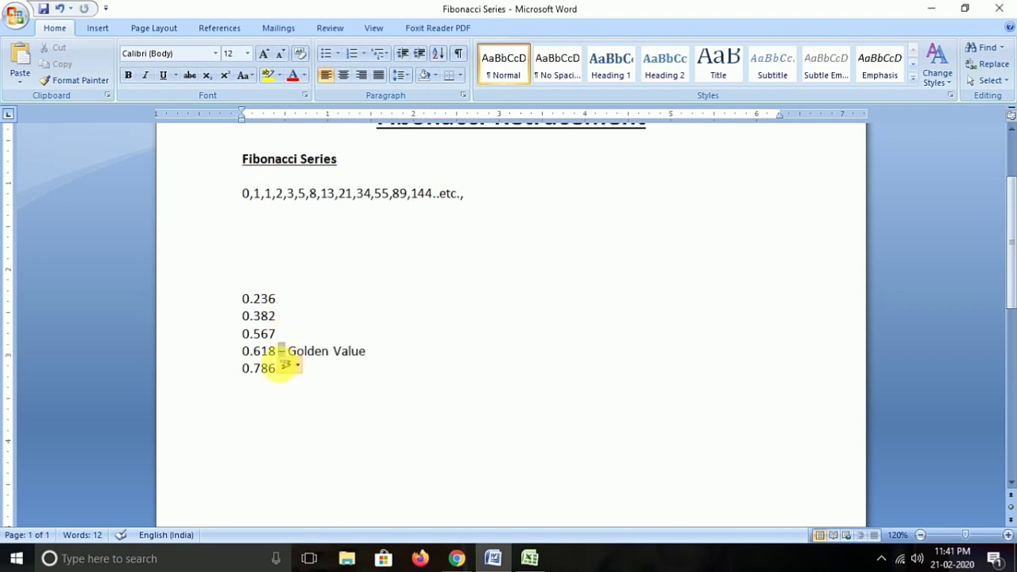
scroll(291, 416, down, 1)
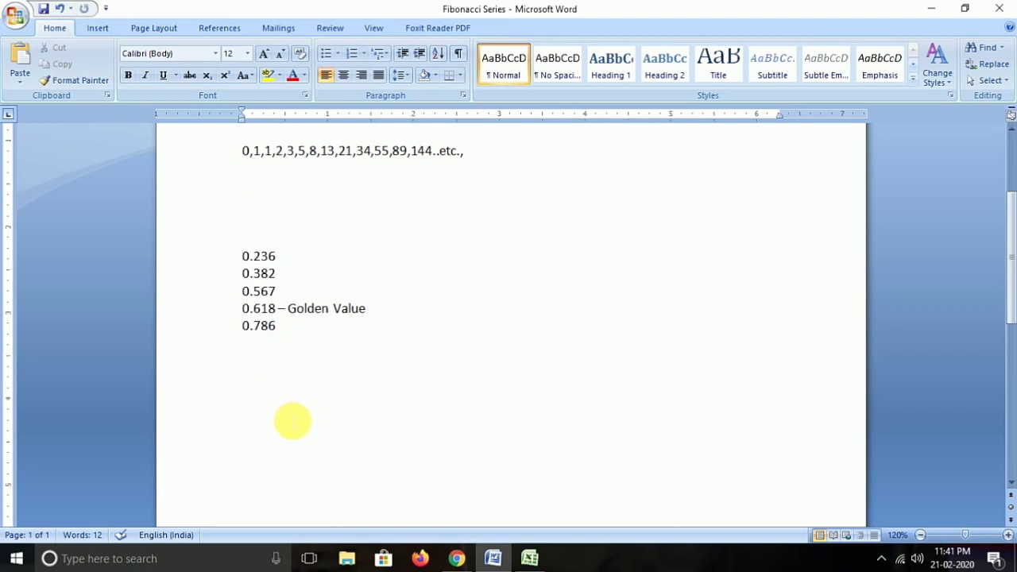
Switch to the blank Excel workbook, check the series in the Word document, and enter 0 in cell E3.
mouse_move(530, 560)
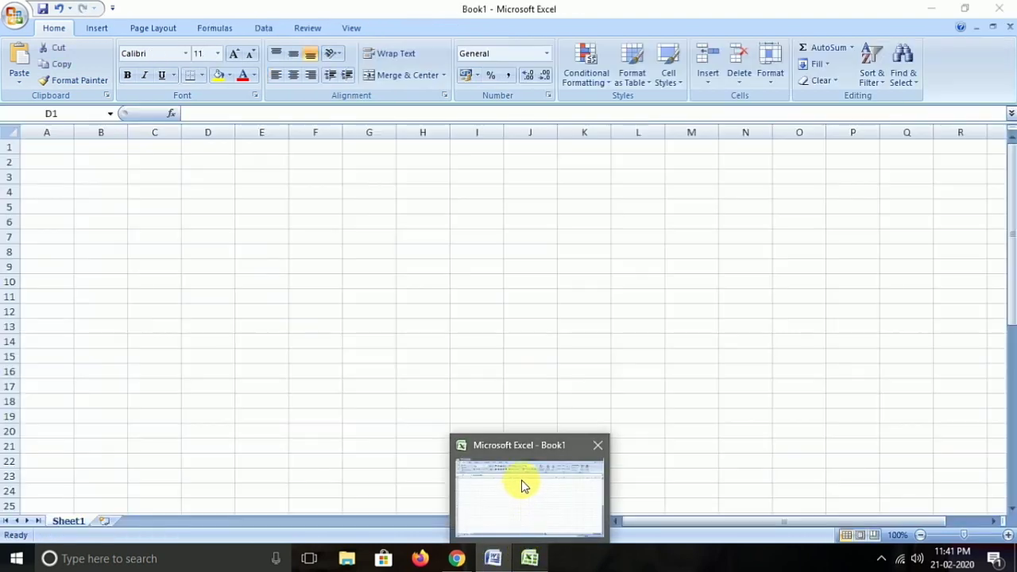
click(523, 483)
click(268, 175)
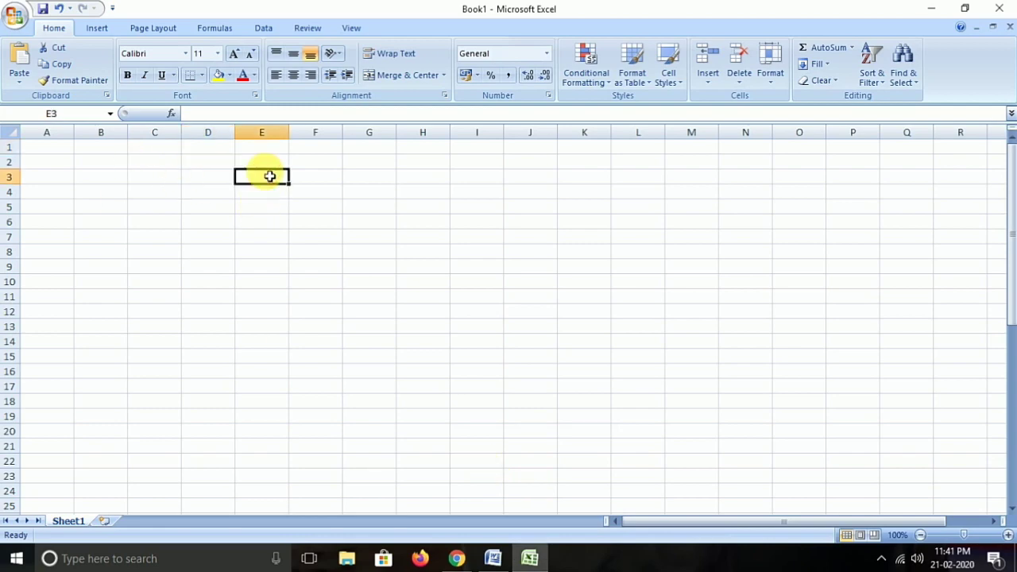
key(alt+Tab)
scroll(270, 207, up, 3)
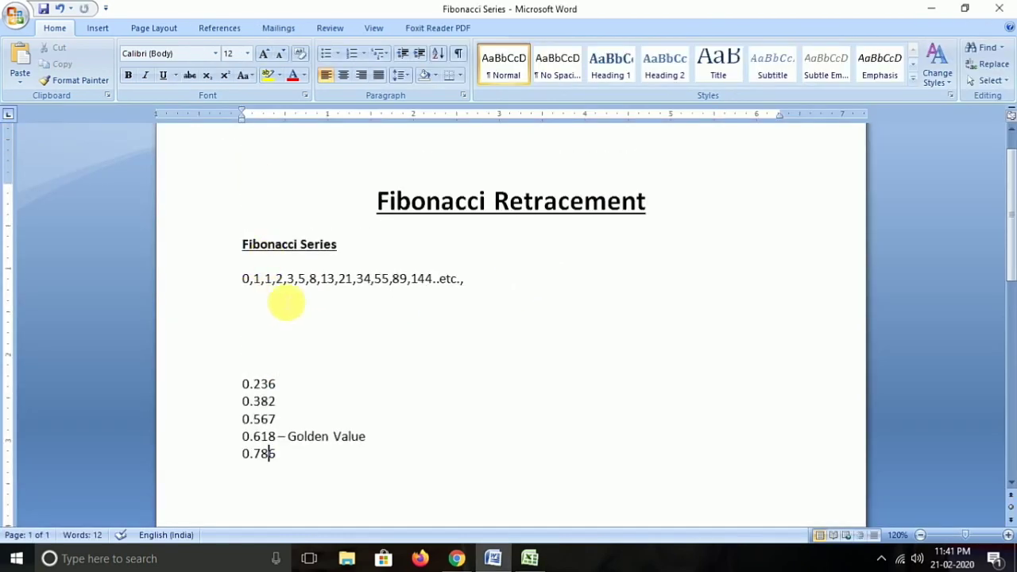
key(alt+Tab)
text(0)
key(Return)
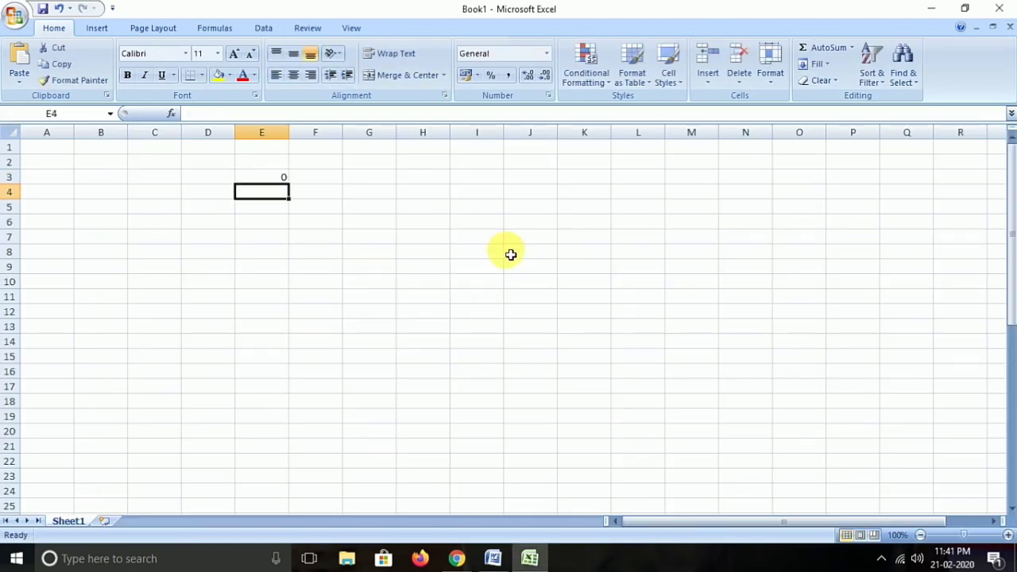
text(=)
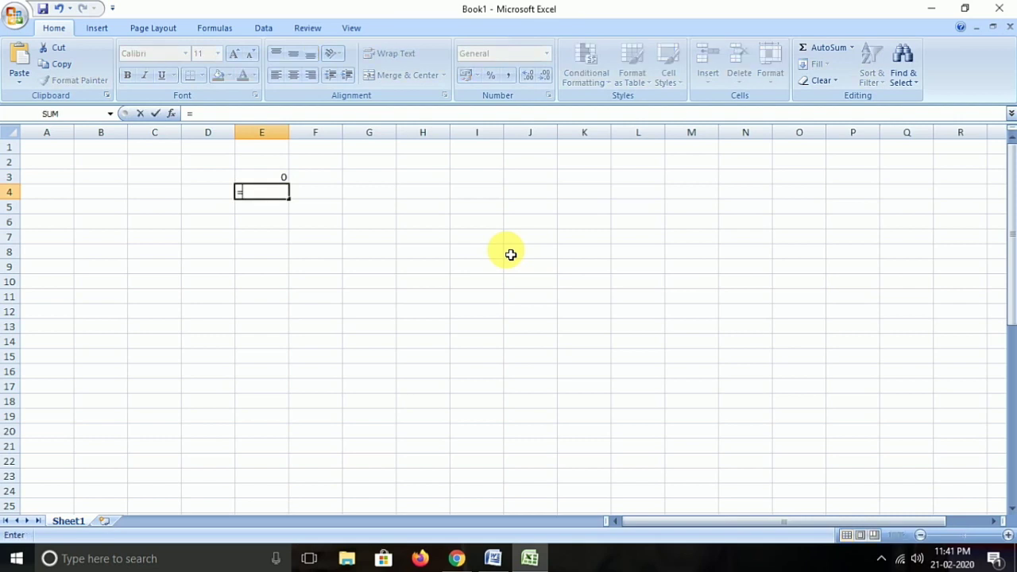
key(Up)
text(+)
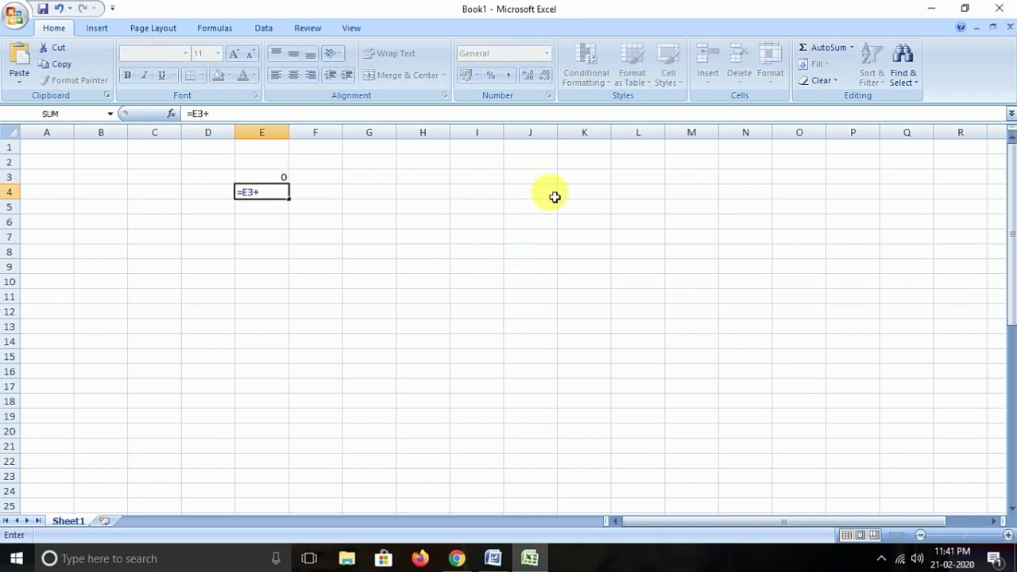
key(Escape)
Enter 1 in cell E4 and the formula =E3+E4 in cell E5.
text(1)
key(Return)
text(=)
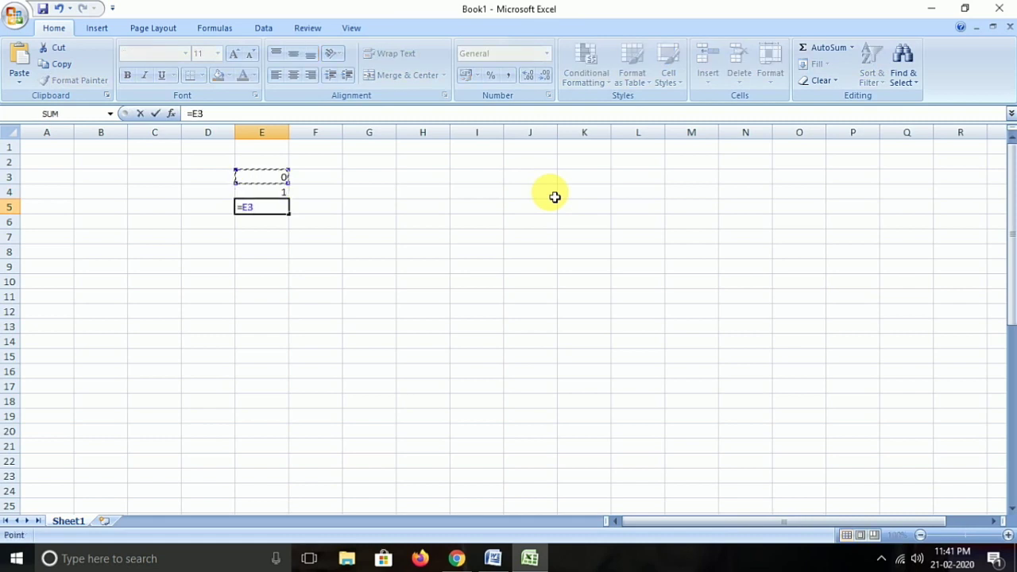
key(Return)
Fill the sum formula from E5 down to E12.
key(Down)
key(Down)
key(Down)
key(Down)
key(Down)
key(Down)
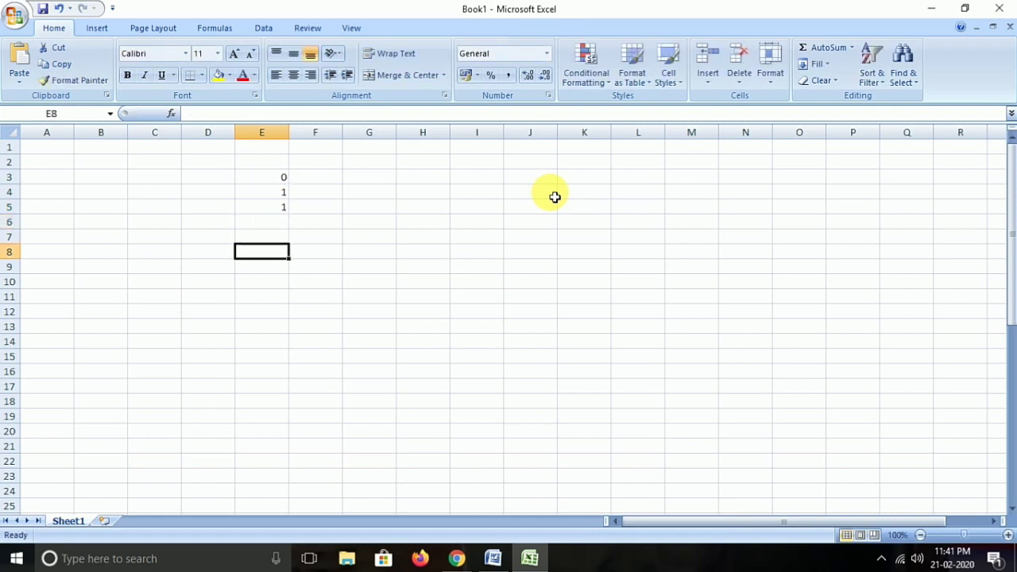
key(ctrl+shift+Up)
key(ctrl+d)
Extend the Fibonacci formula in column E from E12 down to E25.
key(Down)
key(Down)
key(Down)
key(Down)
key(Down)
key(Down)
key(Down)
key(Down)
key(Down)
key(Down)
key(Down)
key(Down)
key(Down)
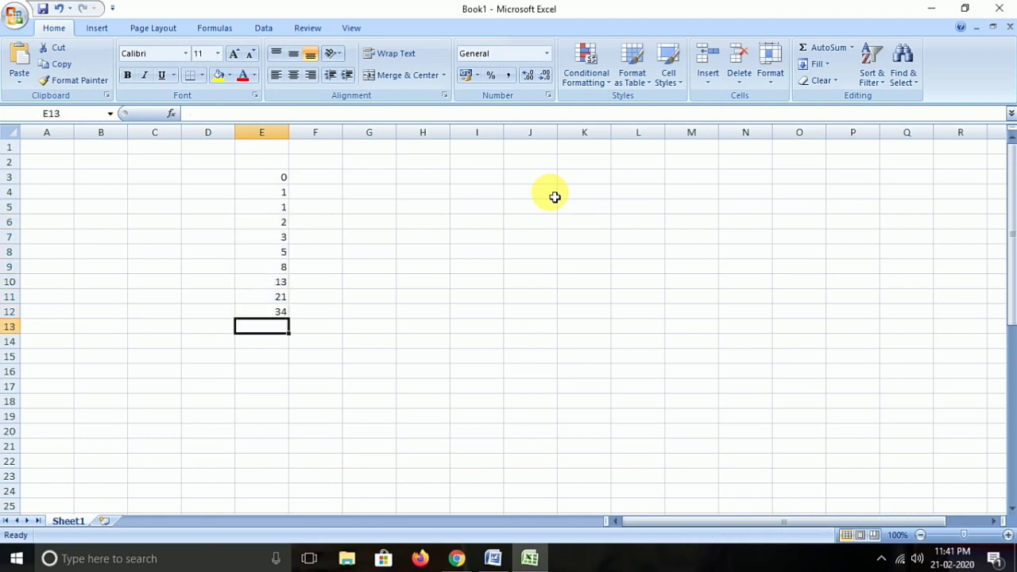
key(ctrl+shift+Up)
key(ctrl+d)
Go through the Fibonacci numbers and their formulas in column E from the start to the end of the series.
key(ctrl+Up)
key(Up)
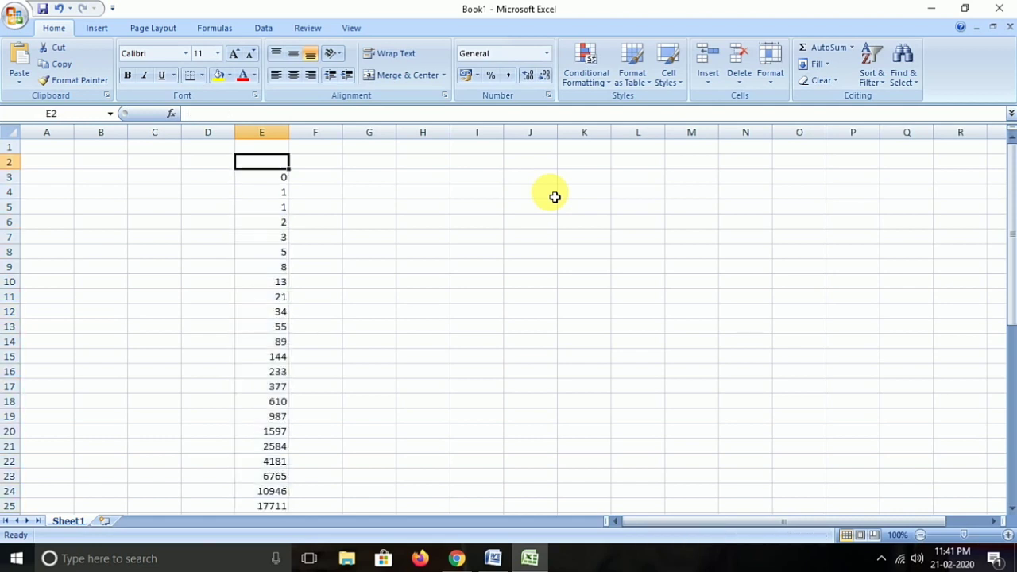
key(Down)
key(Down)
key(Down)
key(Down)
key(Down)
key(Down)
key(Down)
key(Down)
key(Down)
key(Down)
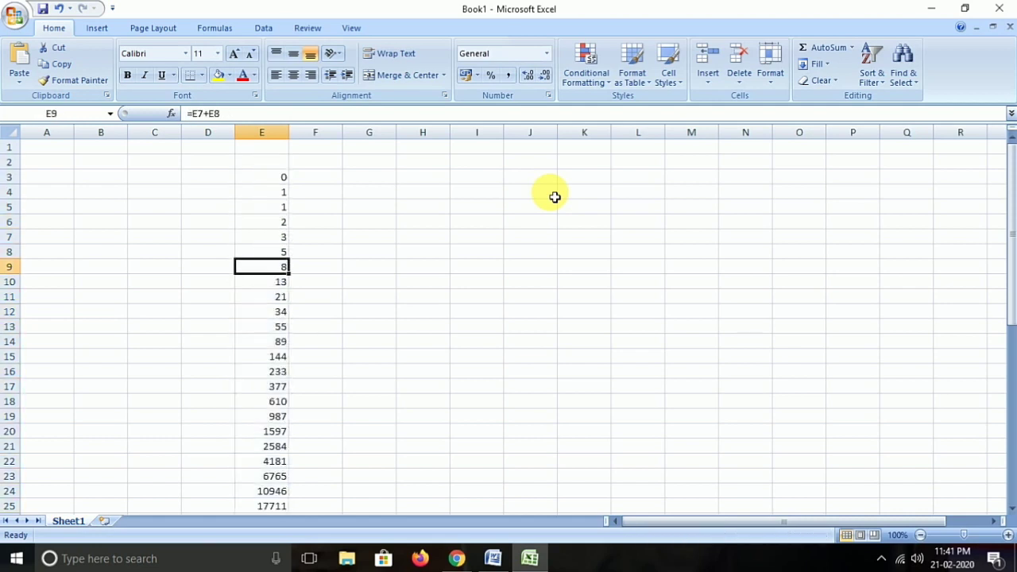
key(Down)
key(Down)
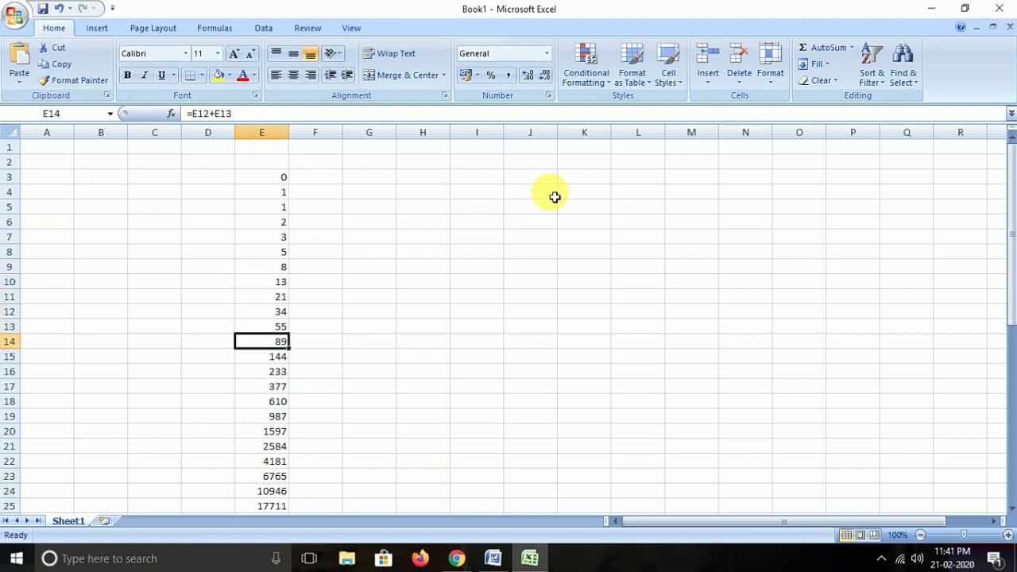
key(Down)
key(Down)
key(Down)
key(Down)
key(Down)
key(Down)
key(Down)
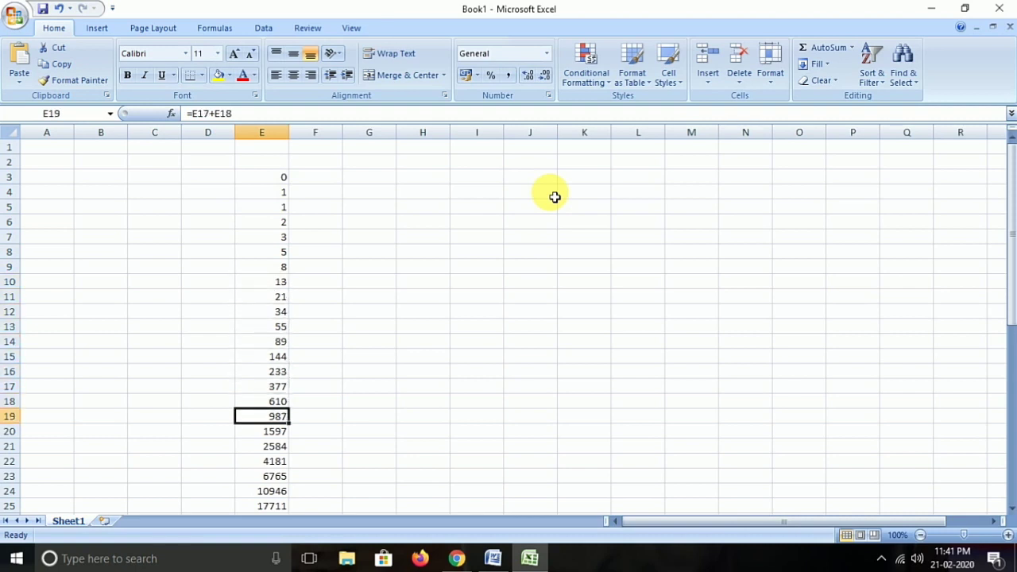
key(Down)
key(Down)
key(Down)
key(Down)
key(Down)
key(Down)
key(Down)
key(Down)
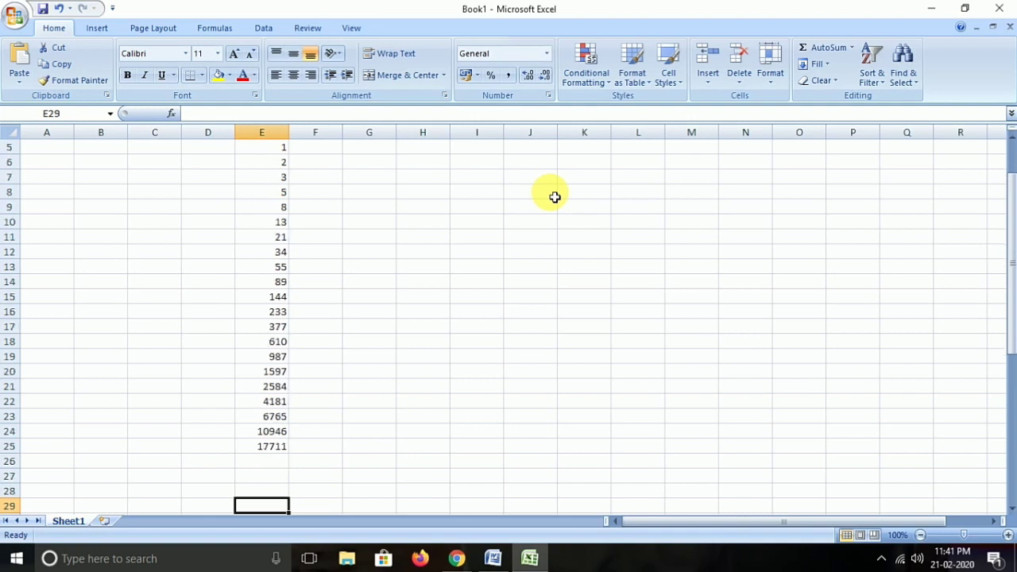
Fill the formula from the last number in E25 down to E37.
key(ctrl+Up)
key(shift+Down)
key(shift+Down)
key(shift+Down)
key(shift+Down)
key(shift+Down)
key(shift+Down)
key(shift+Down)
key(shift+Down)
key(shift+Down)
key(shift+Down)
key(shift+Down)
key(shift+Down)
key(ctrl+d)
Fill the formula from E37 down to the last row of the sheet, E1048576.
key(Down)
key(Down)
key(Down)
key(Down)
key(Down)
key(Down)
key(Down)
key(Down)
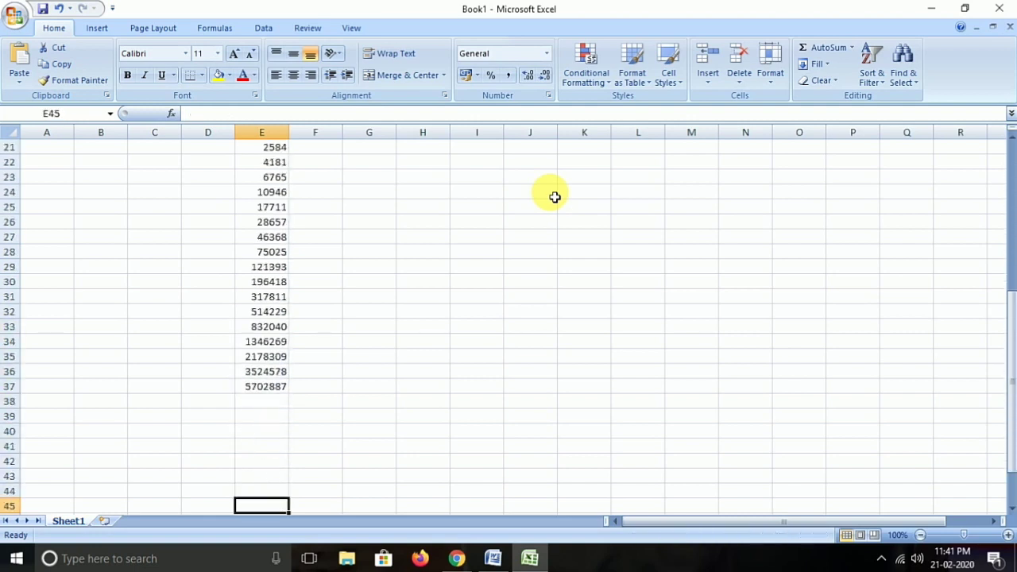
key(ctrl+Down)
key(ctrl+shift+Up)
key(ctrl+d)
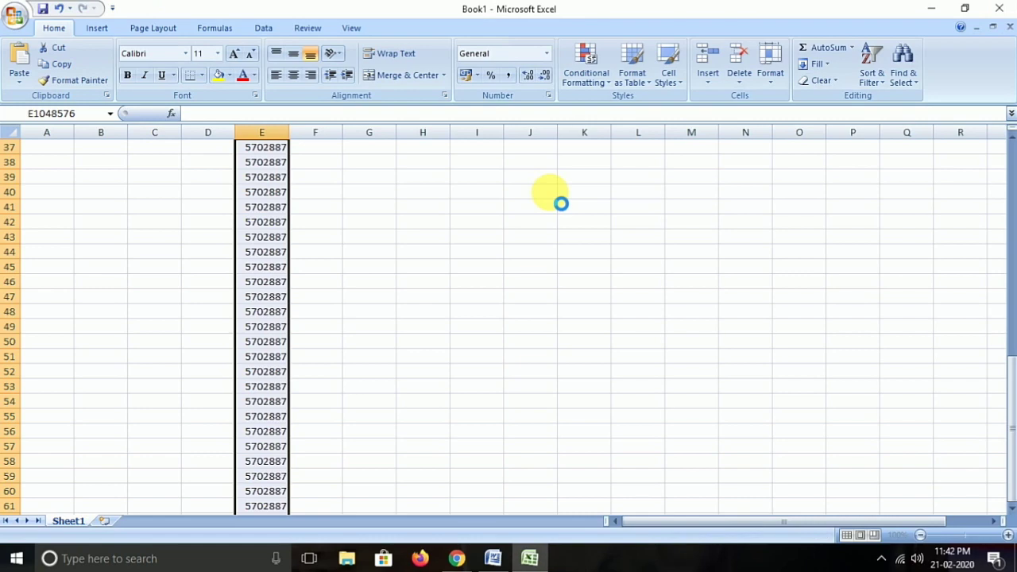
Return to the start of the series in E3 and review the numbers down to row 50.
scroll(340, 357, up, 10)
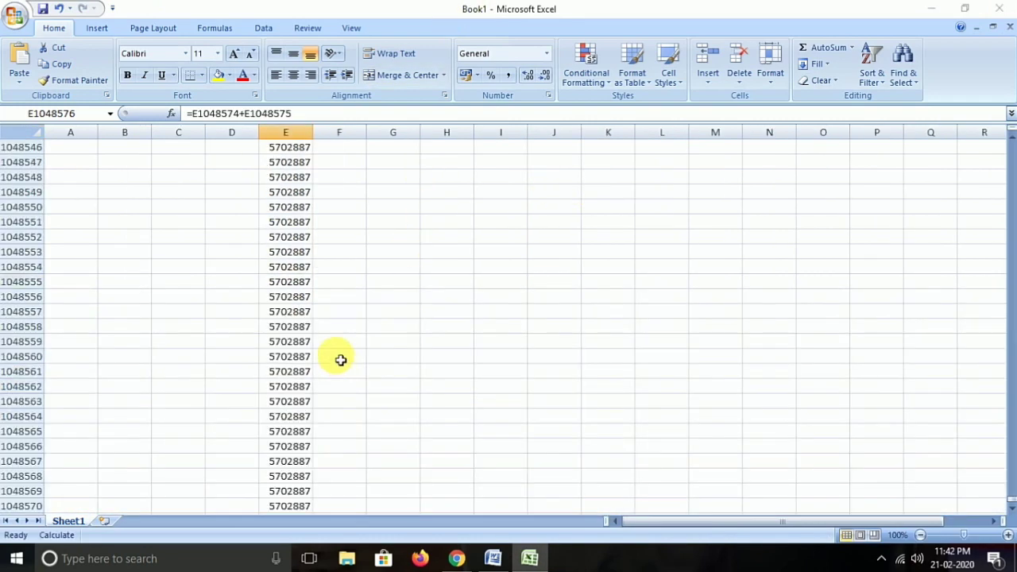
key(ctrl+Up)
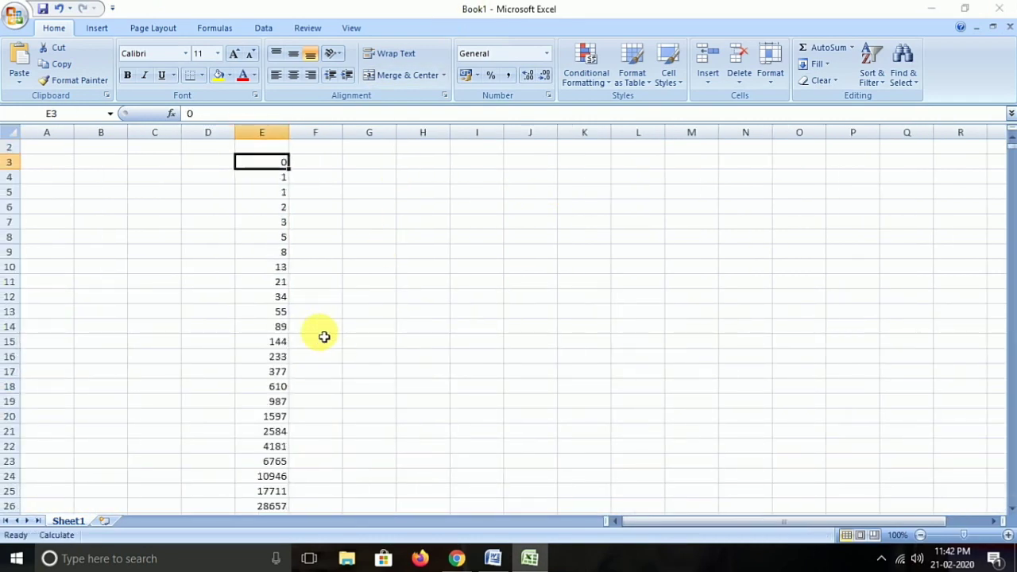
key(Down)
key(Down)
key(Down)
key(Down)
key(Down)
key(Down)
key(Down)
key(Down)
key(Down)
key(Down)
key(Down)
key(Down)
key(Down)
key(Down)
key(Down)
key(Down)
key(Down)
key(Down)
key(Down)
key(Down)
key(Down)
key(Down)
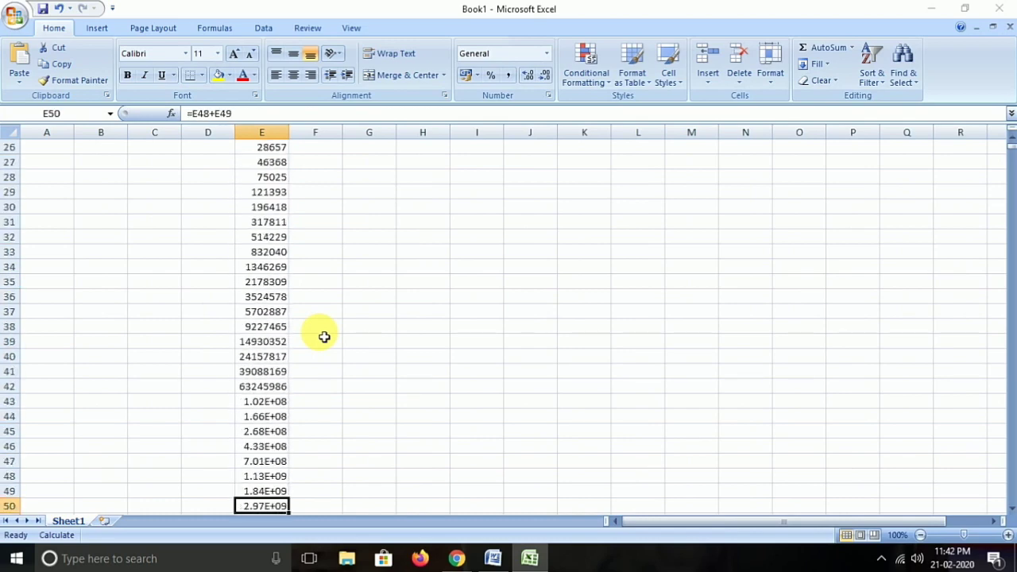
Widen column E to fit the large numbers and clear the column's contents from E58 down to the last row.
drag(288, 132, 469, 131)
scroll(453, 322, down, 4)
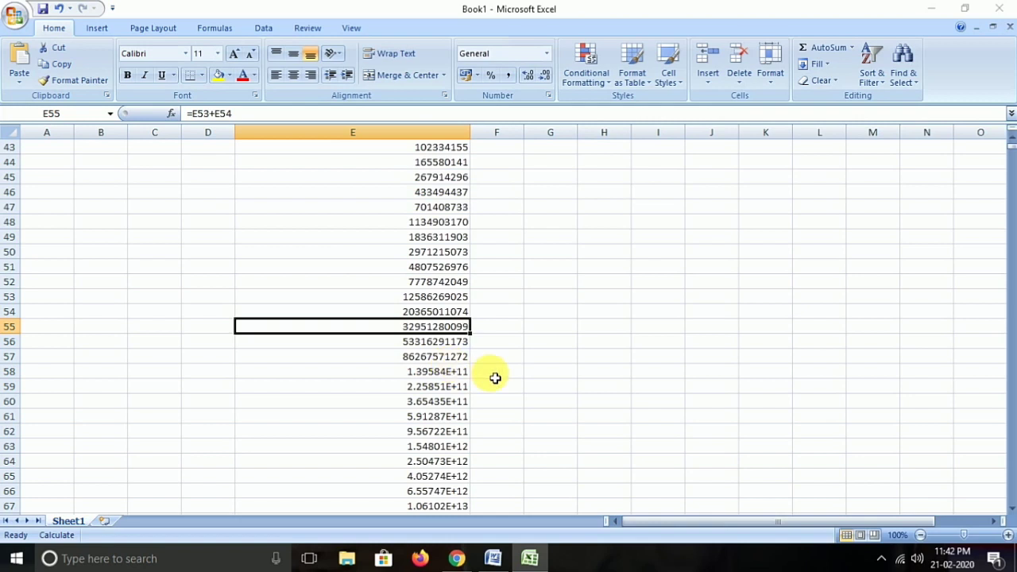
key(Down)
key(Down)
key(Down)
key(ctrl+shift+Down)
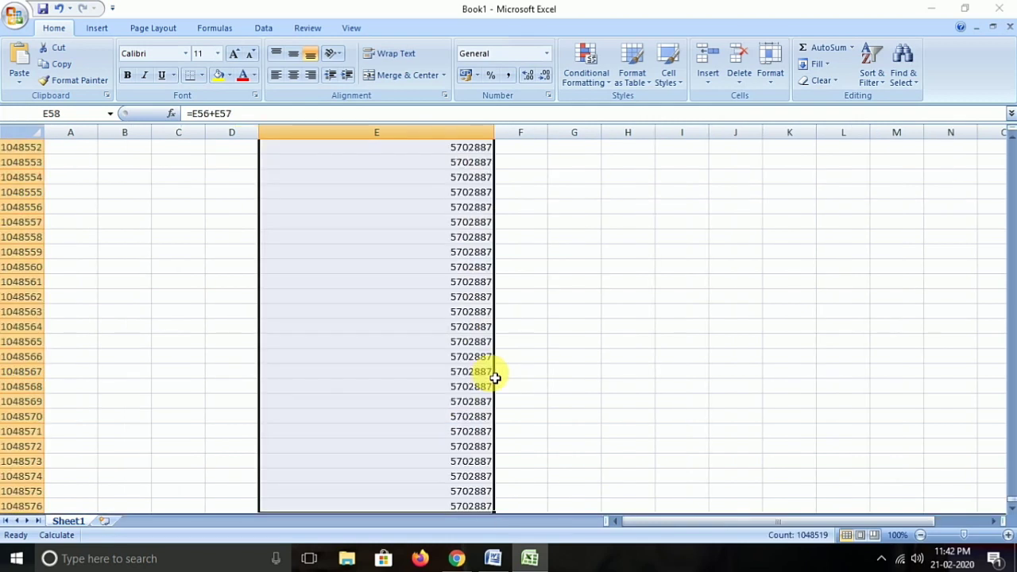
key(ctrl+d)
key(ctrl+z)
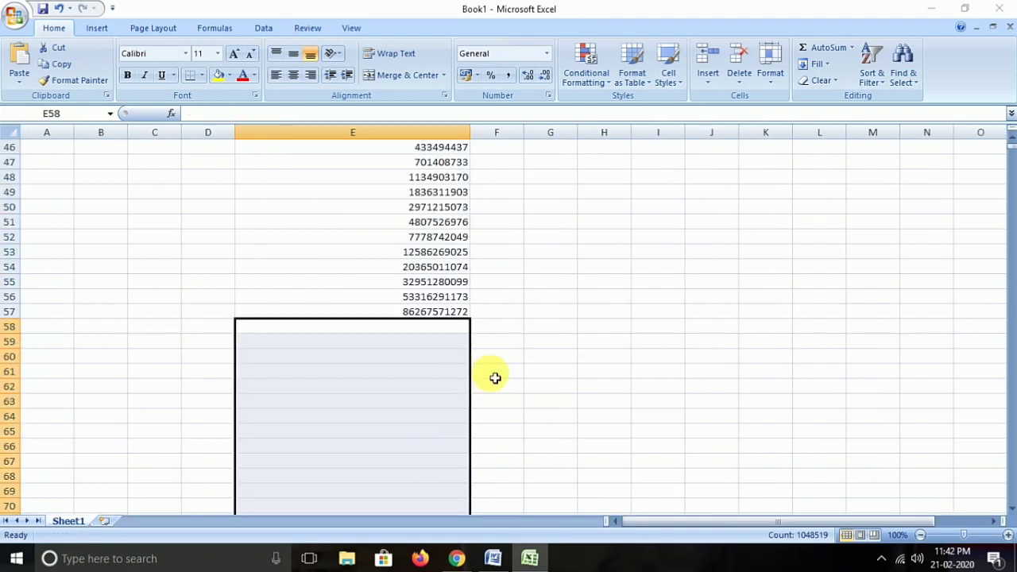
Return to the top of the sheet and look over the first numbers of the Fibonacci series.
key(Left)
key(Home)
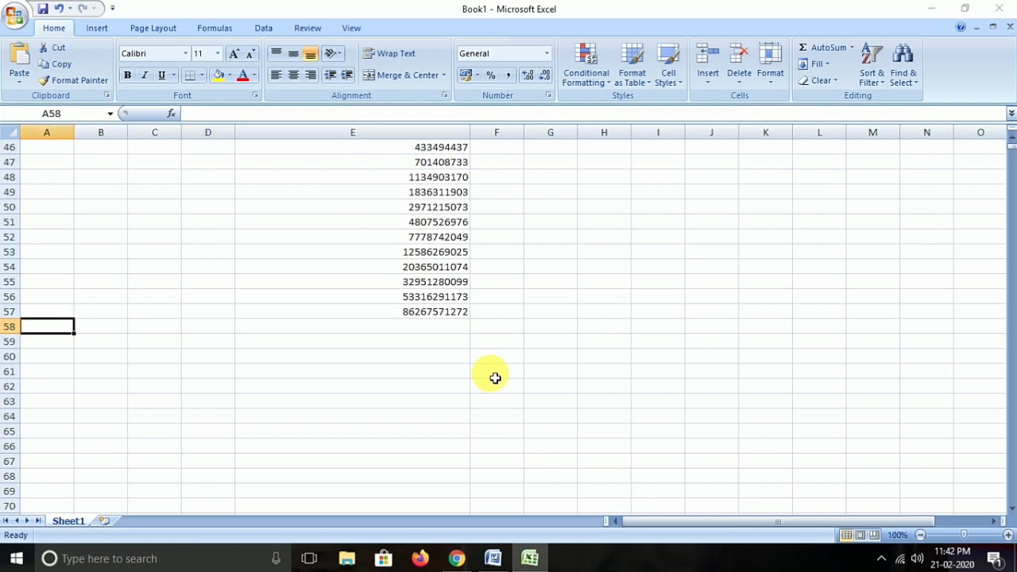
key(ctrl+Home)
key(Right)
key(Down)
key(Right)
key(Down)
key(Down)
key(Down)
key(Down)
key(Down)
key(Down)
key(Down)
key(Down)
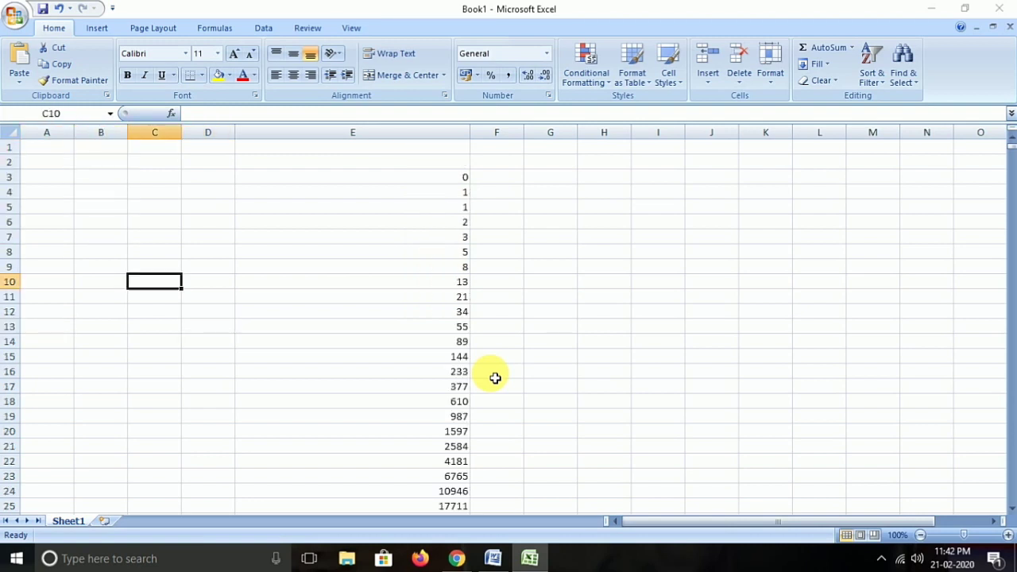
key(Right)
key(Right)
key(Right)
key(Right)
key(Right)
key(Right)
key(Right)
key(Left)
key(Left)
key(Left)
key(Left)
key(Left)
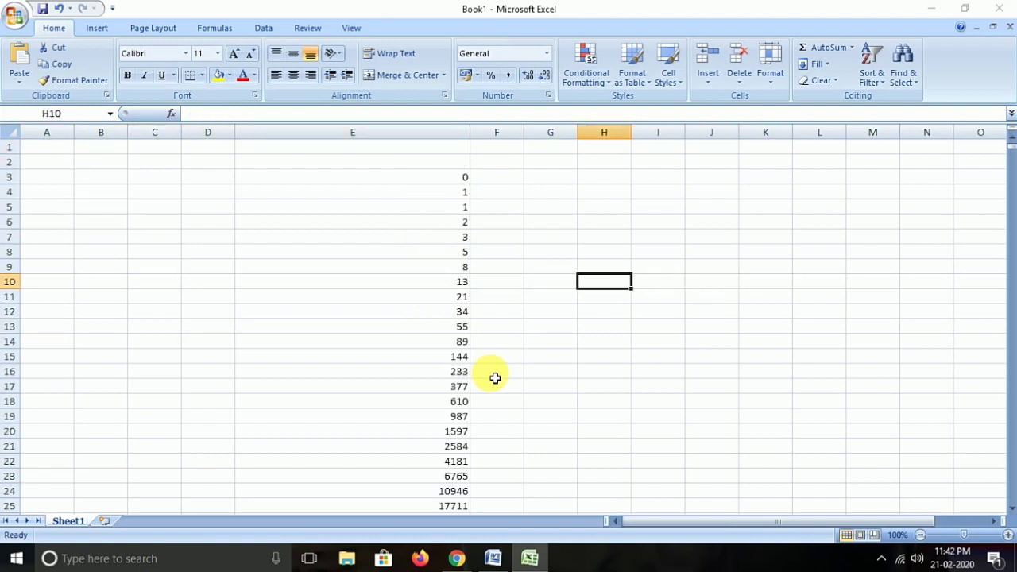
key(Right)
key(Right)
Switch to the Word document to check the listed Fibonacci ratios, and return to the Excel sheet.
key(alt+Tab)
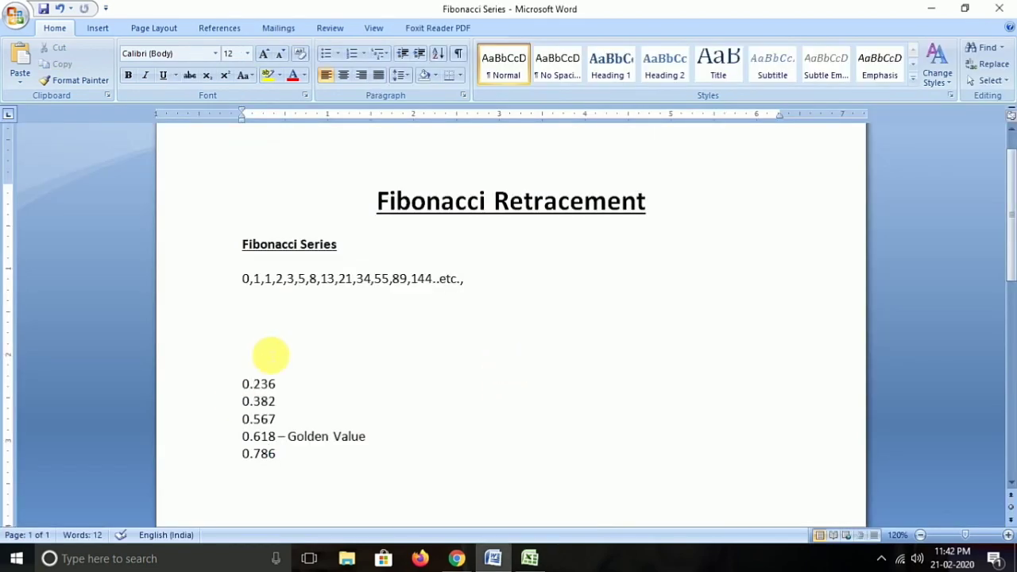
key(alt+Tab)
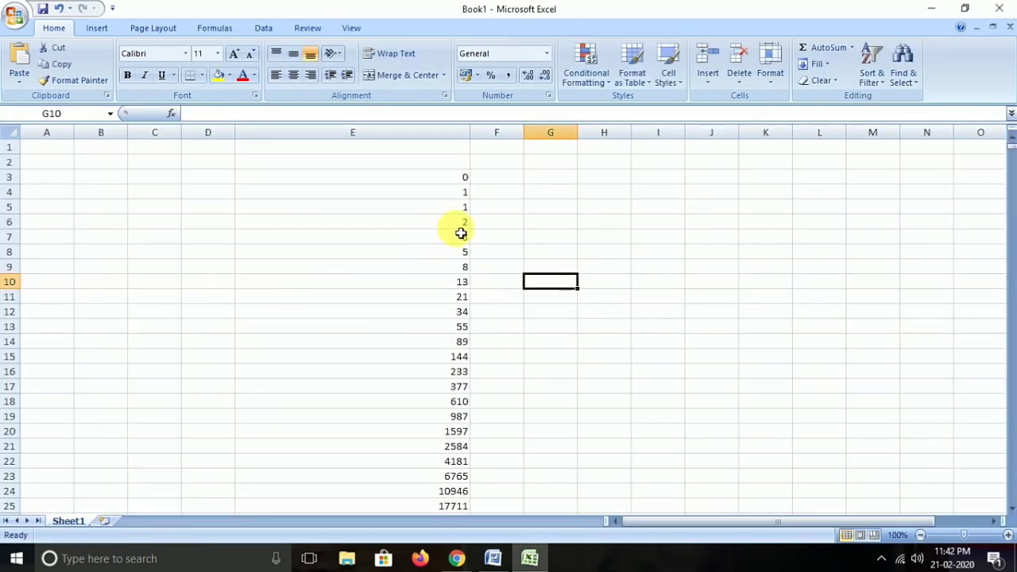
key(Up)
key(Up)
key(Up)
key(Up)
key(Up)
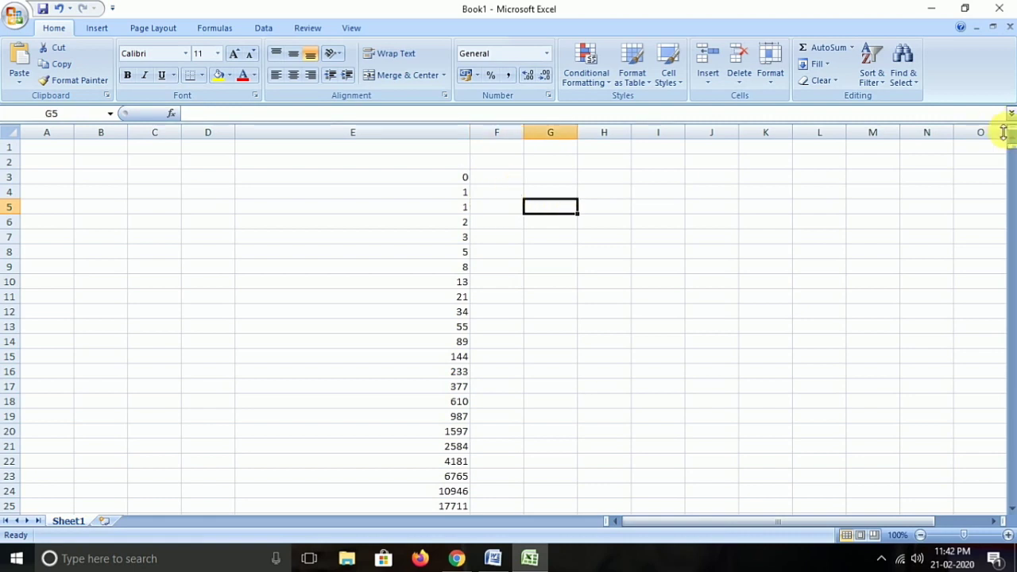
key(Up)
key(Left)
key(Down)
key(Down)
key(Down)
key(Down)
key(Down)
key(Down)
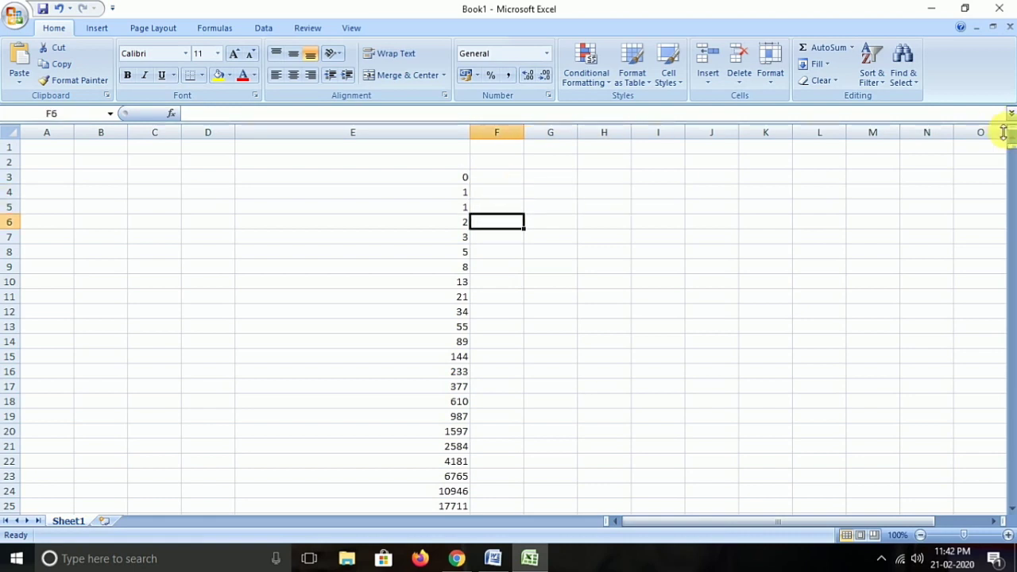
key(Right)
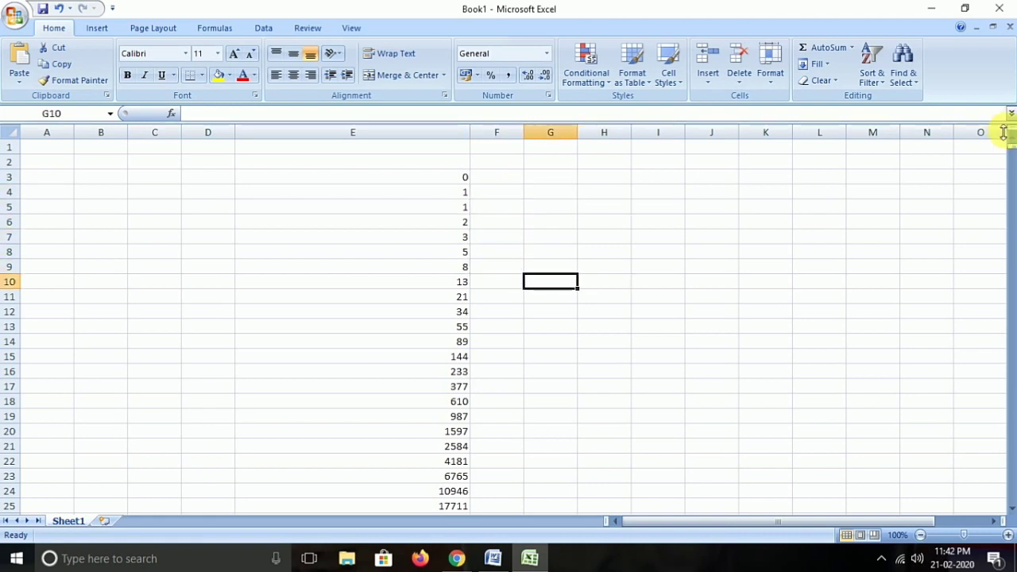
Enter the formula =E5/E4 in F4 to divide the next series number by the current one.
key(Up)
key(Up)
key(Up)
key(Up)
key(Up)
key(Up)
key(Left)
text(=)
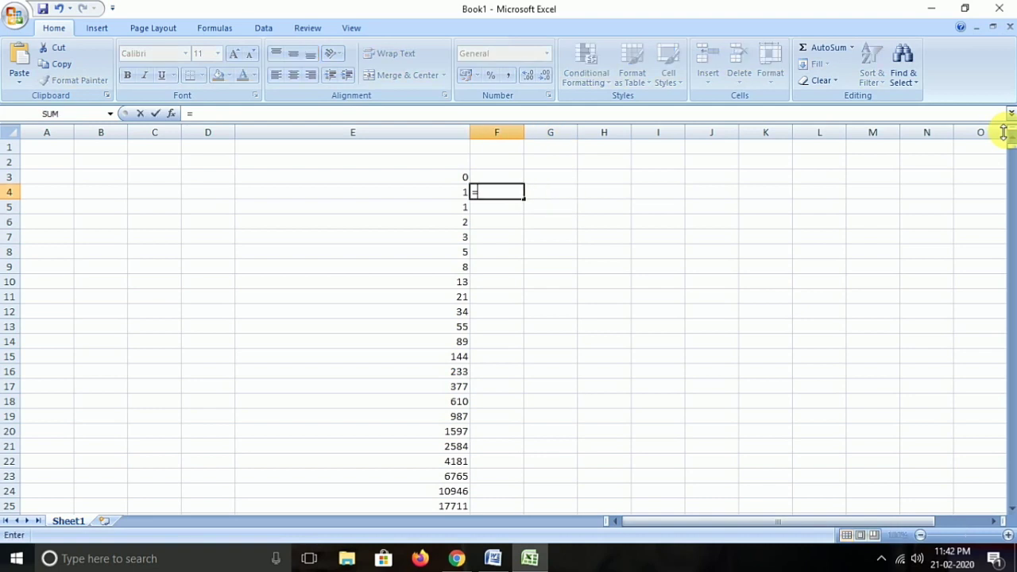
key(Left)
key(Down)
text(/)
key(Left)
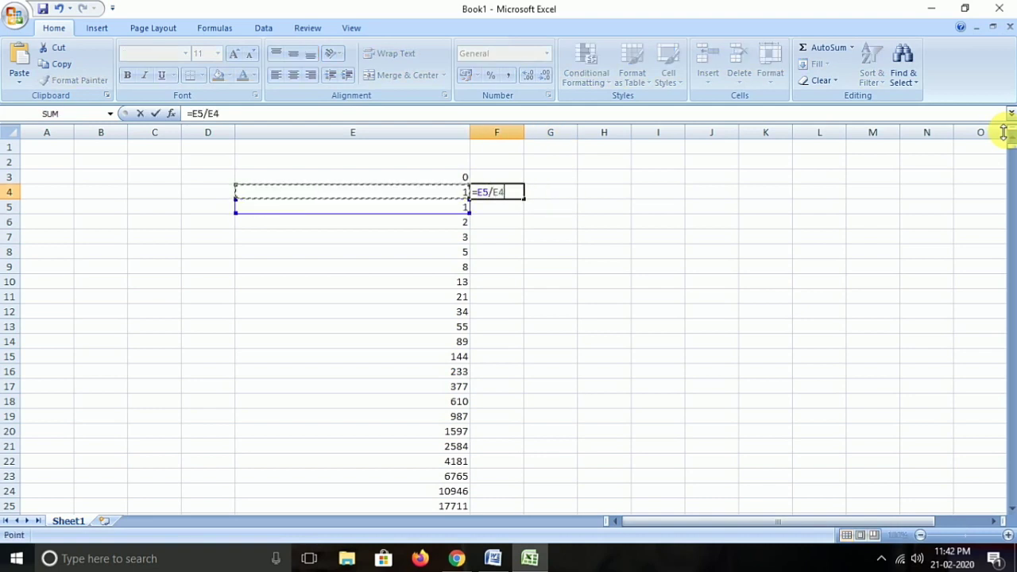
key(Return)
Fill the next-by-current ratio formula from F4 down to F13.
key(Down)
key(Down)
key(Down)
key(Down)
key(Down)
key(Down)
key(Down)
key(Down)
key(ctrl+shift+Up)
key(ctrl+d)
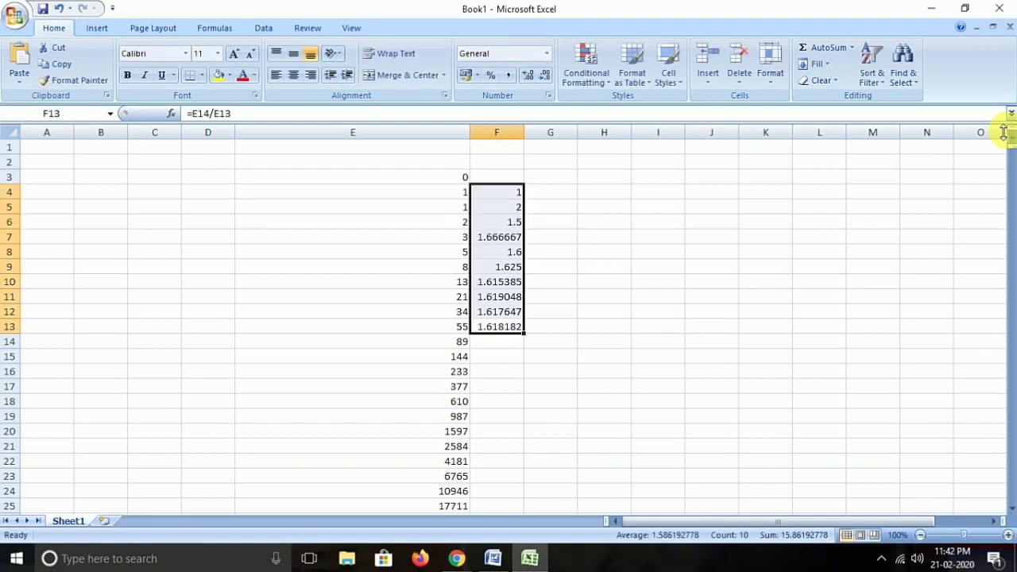
Return to F4 and re-enter the formula =E5/E4 there.
key(Down)
key(Down)
key(Down)
key(Down)
key(Down)
key(Down)
key(ctrl+Up)
key(ctrl+Up)
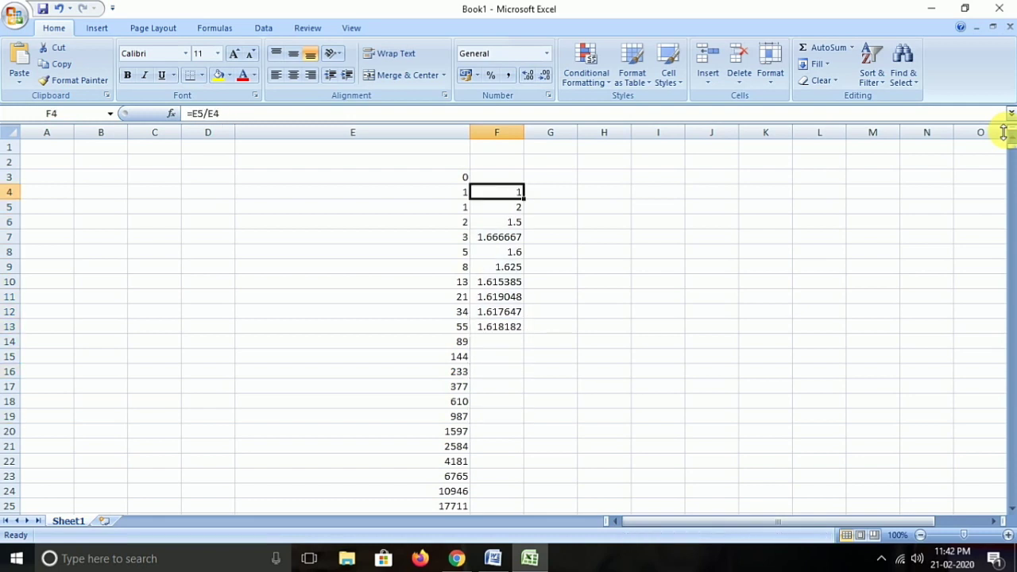
text(=)
key(Left)
key(Down)
text(/)
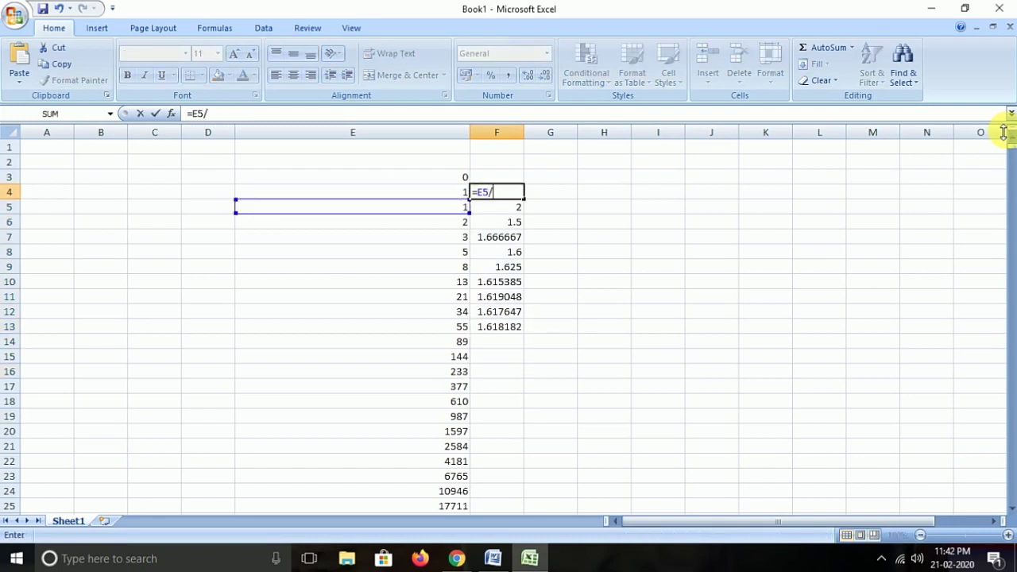
key(Left)
key(Return)
Clear the ratio formulas from F4 to F13 and return to F4.
key(Up)
key(ctrl+shift+Down)
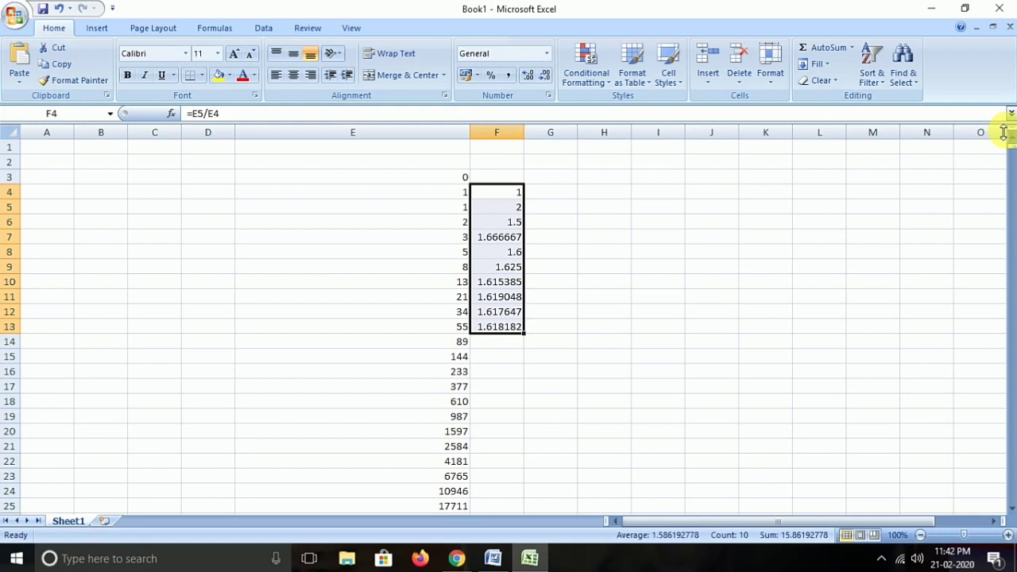
key(Right)
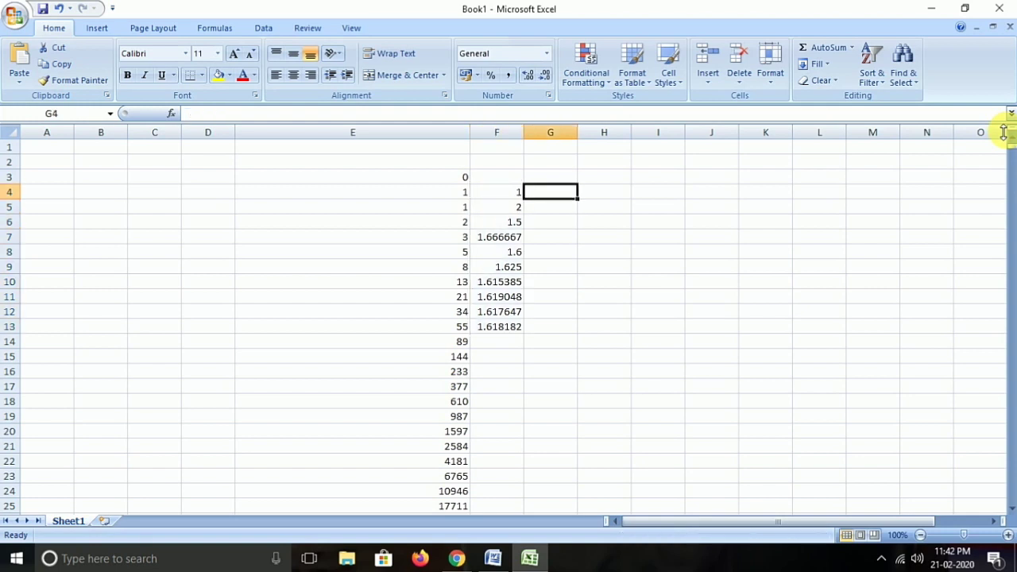
key(Left)
key(ctrl+shift+Down)
key(Delete)
key(Right)
key(Left)
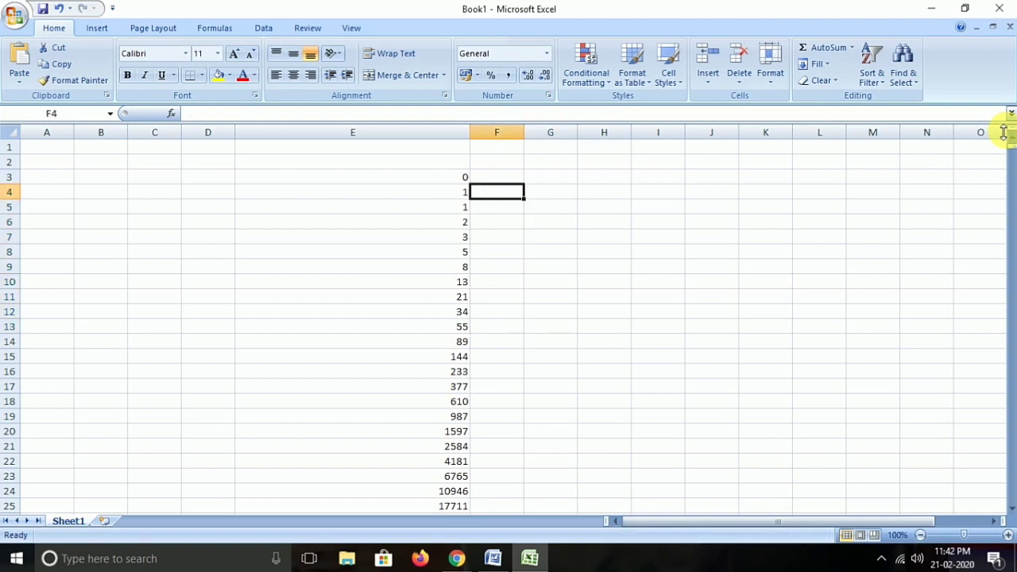
Enter the formula =E4/E5 in F4 to divide each series number by the one after it.
text(=)
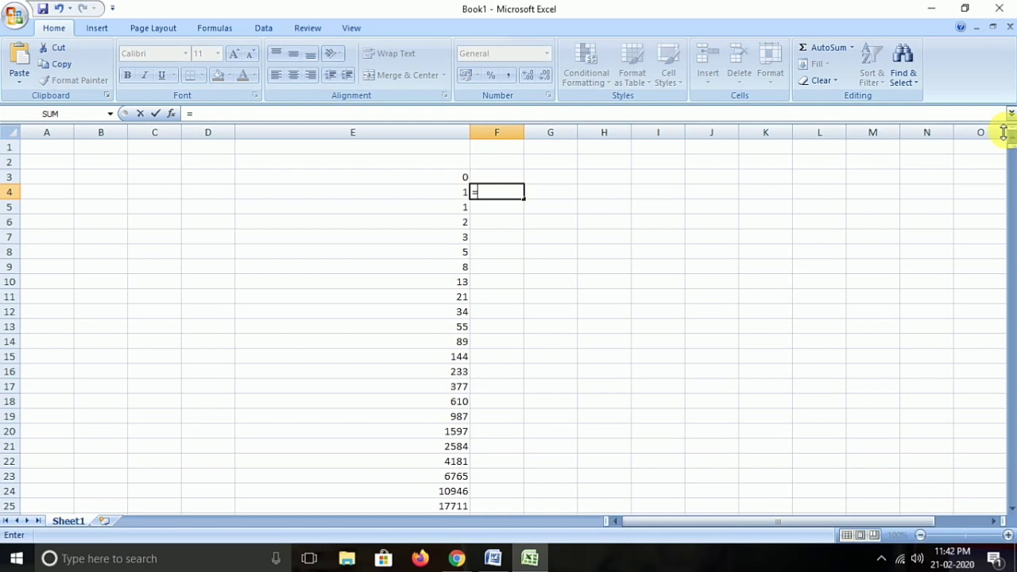
key(Left)
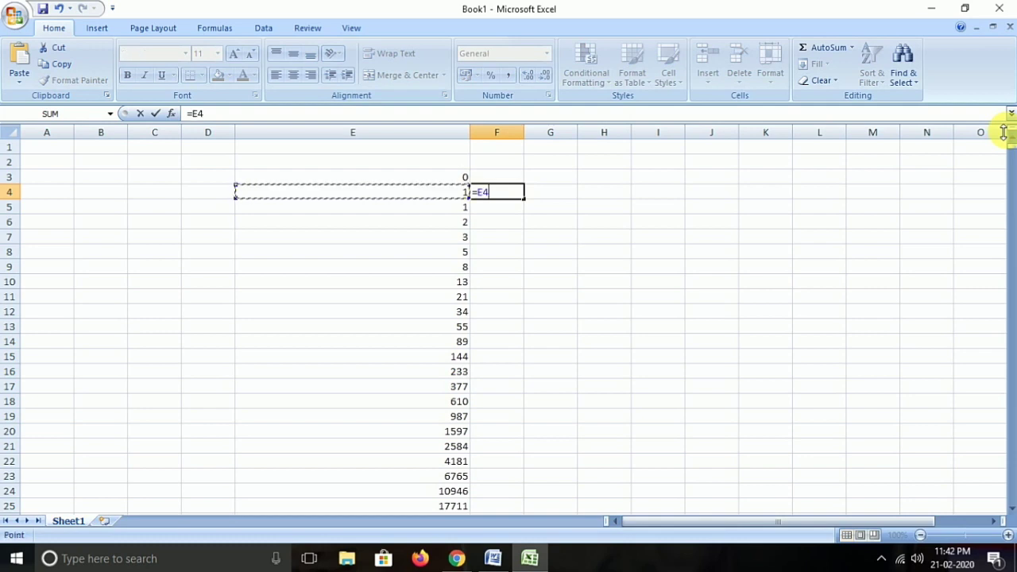
text(/)
key(Left)
key(Down)
key(Return)
Fill the current-by-next ratio formula from F4 down to F17.
key(Down)
key(Down)
key(Down)
key(Down)
key(Down)
key(Down)
key(Down)
key(Down)
key(Down)
key(Down)
key(Down)
key(Down)
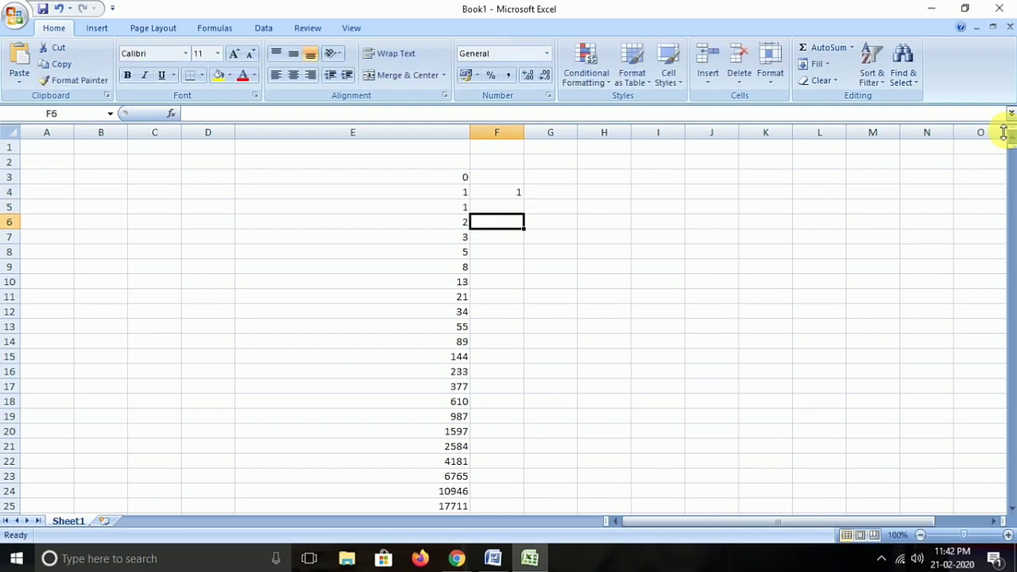
key(ctrl+shift+Up)
key(ctrl+d)
Extend the ratio formula in column F from row 17 further down the series, at least to row 40.
key(Down)
key(Down)
key(Down)
key(Down)
key(Down)
key(Down)
key(Down)
key(Down)
key(Down)
key(Down)
key(Down)
key(Down)
key(Down)
key(Down)
key(Down)
key(Down)
key(Down)
key(Down)
key(Down)
key(Down)
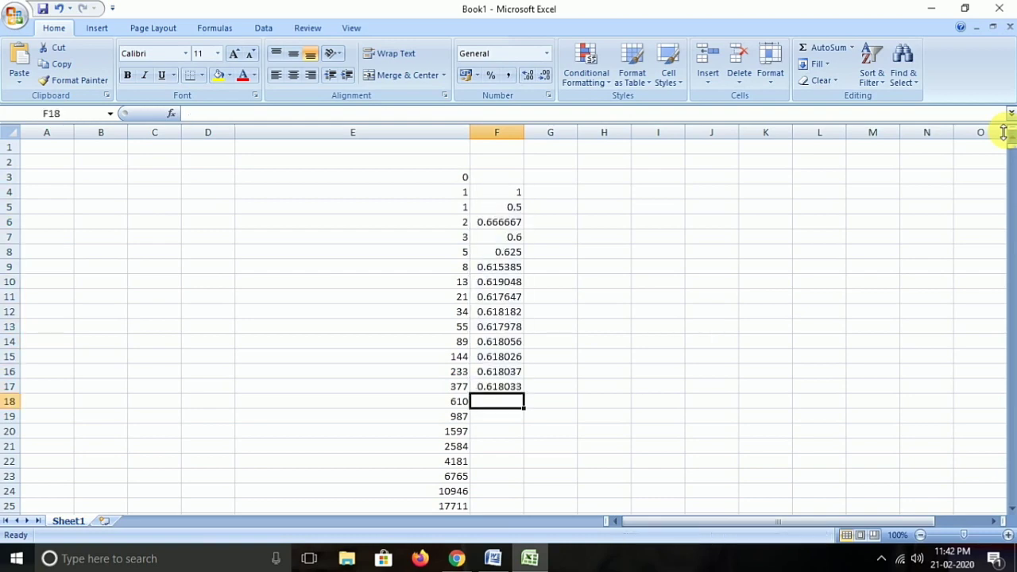
key(ctrl+shift+Up)
key(ctrl+d)
Return to F4 and inspect which series cells its ratio formula refers to, leaving it unedited.
key(ctrl+Up)
key(ctrl+Up)
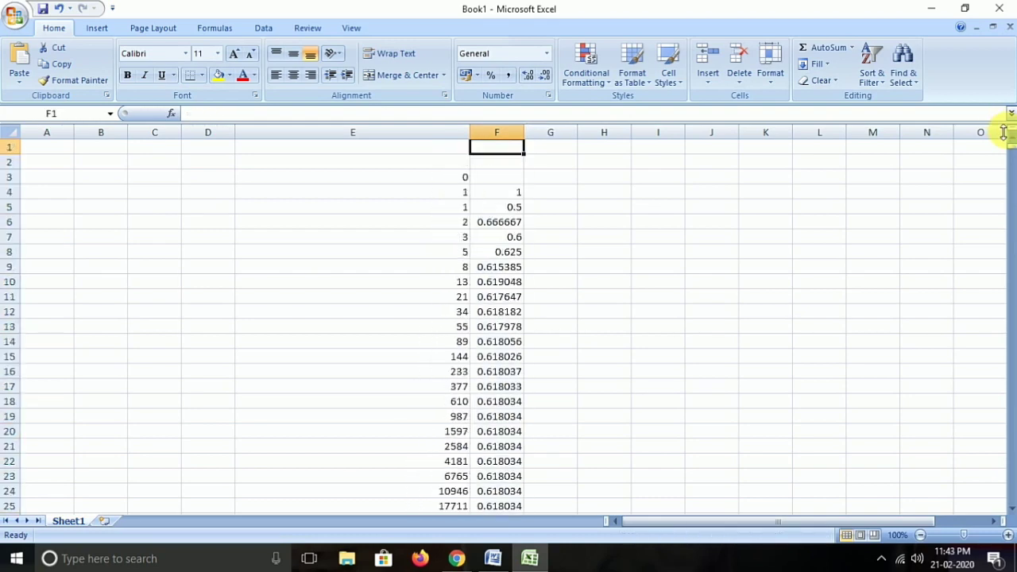
key(Down)
key(Down)
key(Down)
key(Down)
key(Up)
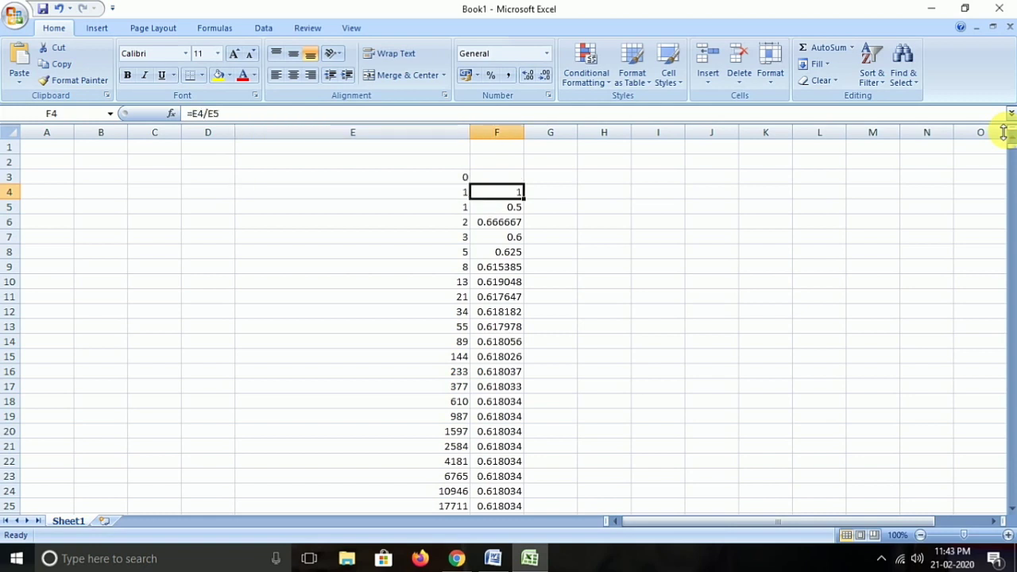
key(F2)
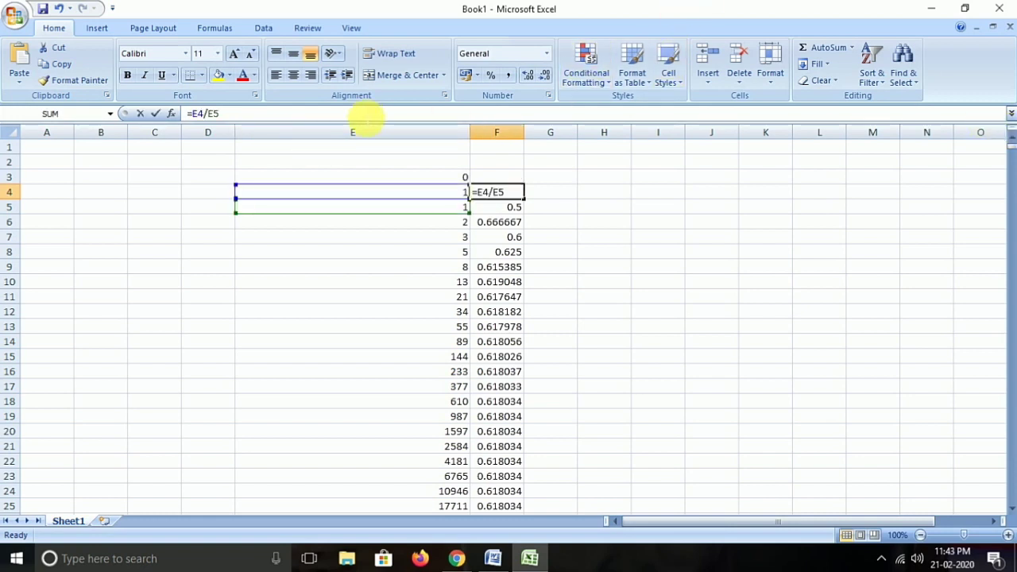
key(Escape)
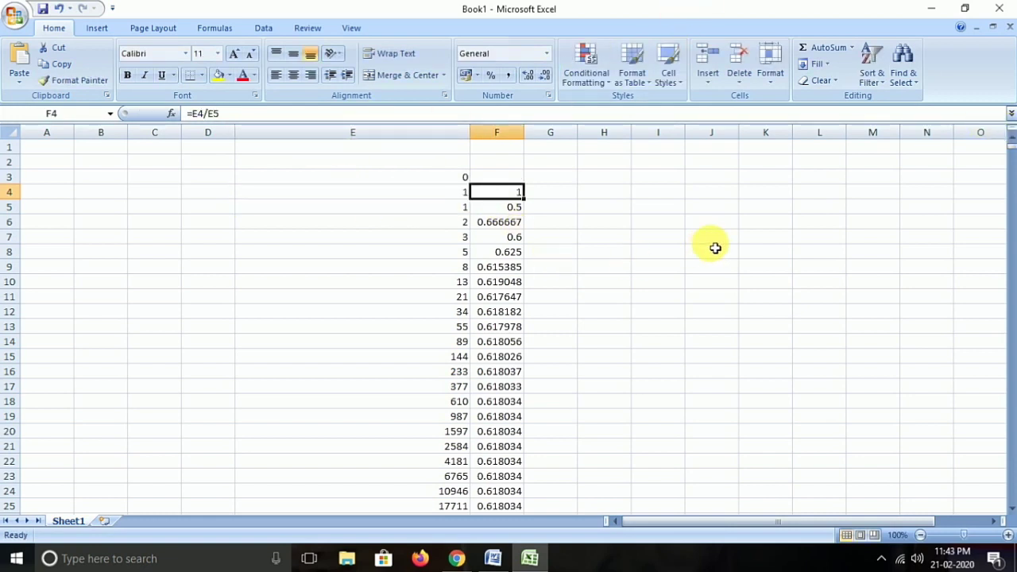
Review the ratios in column F from F4 down to F40.
key(Down)
key(Down)
key(Down)
key(Down)
key(Down)
key(Down)
key(Down)
key(Down)
key(Down)
key(Down)
key(Down)
key(Down)
key(Down)
key(Down)
key(Down)
key(Down)
key(Down)
key(Down)
key(Down)
key(Down)
key(Down)
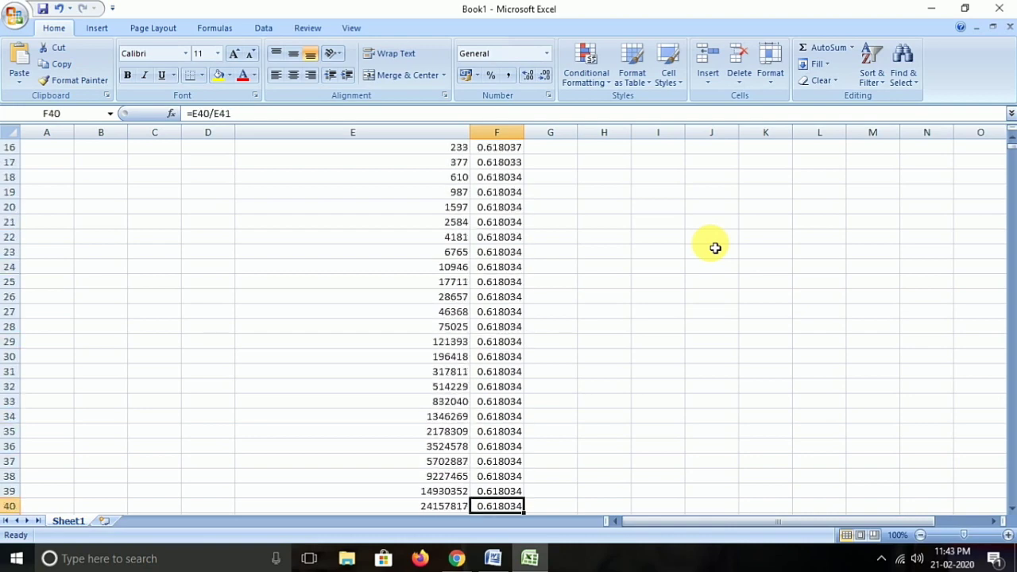
Extend the current-by-next ratio formula in column F from F51 down to F57, matching the end of the series.
key(Down)
key(Down)
key(Down)
key(Down)
key(Down)
key(Down)
key(Down)
key(Down)
key(Down)
key(Down)
key(Down)
key(Down)
key(Down)
key(Down)
key(ctrl+Up)
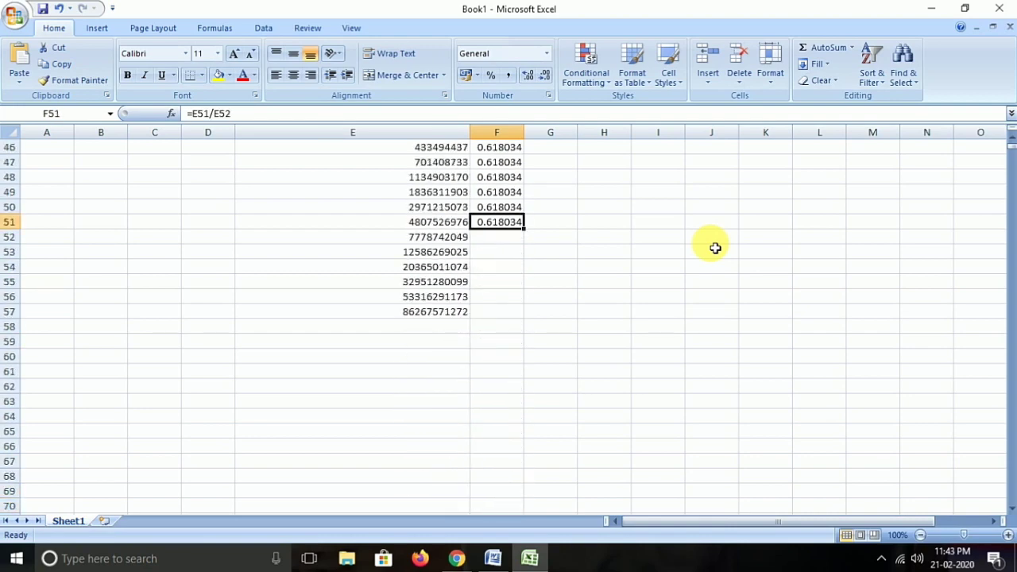
key(Down)
key(Down)
key(Down)
key(Down)
key(Down)
key(Down)
key(ctrl+shift+Up)
key(ctrl+d)
Review the ratios in column F from F4 down to F14.
key(ctrl+Up)
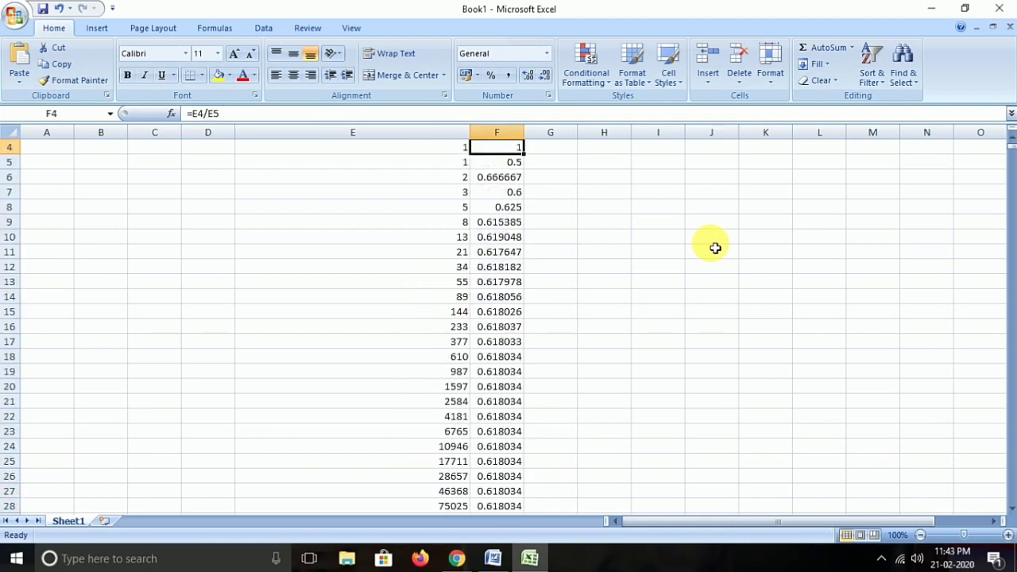
key(Down)
key(Down)
key(Down)
key(Down)
key(Down)
key(Down)
key(Down)
key(Down)
key(Down)
key(Down)
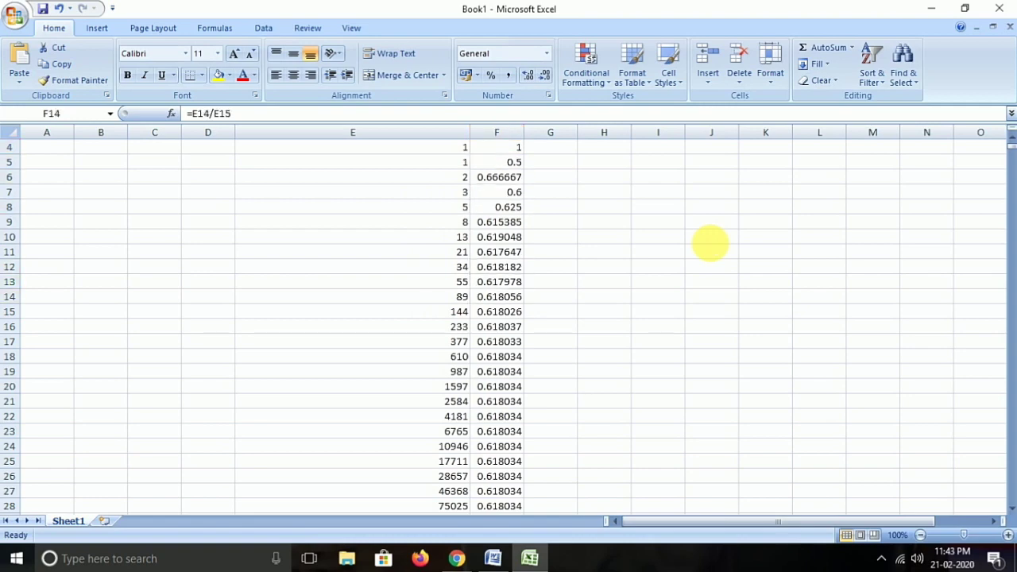
Check the golden value in the Fibonacci Series Word document and return to the ratios in the Excel workbook.
key(alt+Tab)
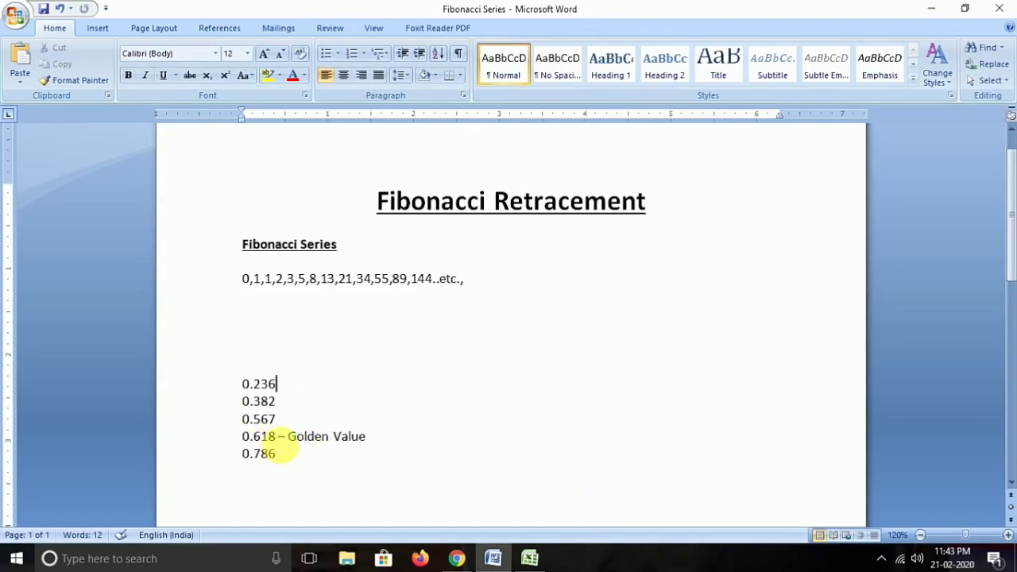
key(alt+Tab)
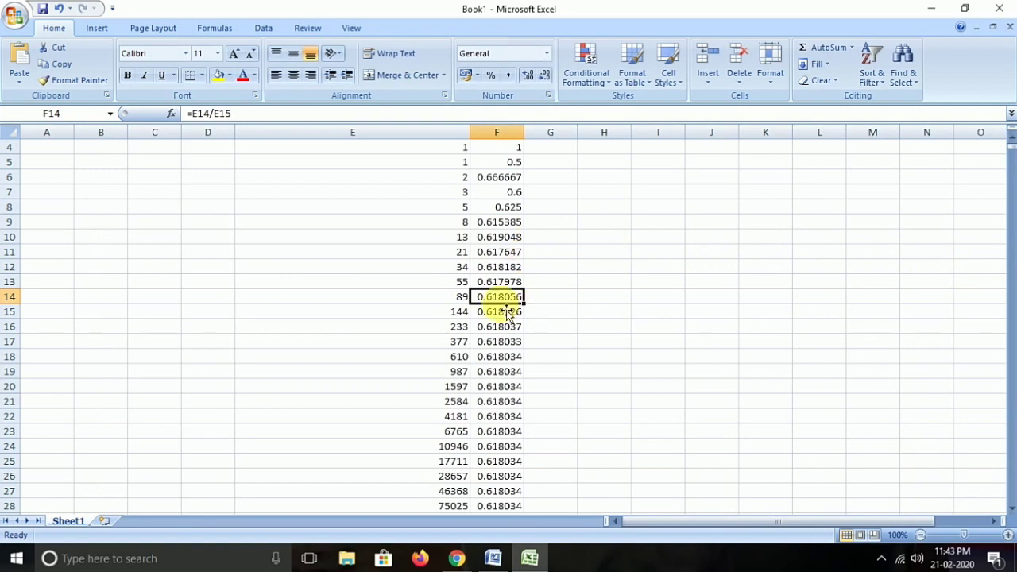
scroll(507, 314, down, 1)
scroll(511, 303, down, 1)
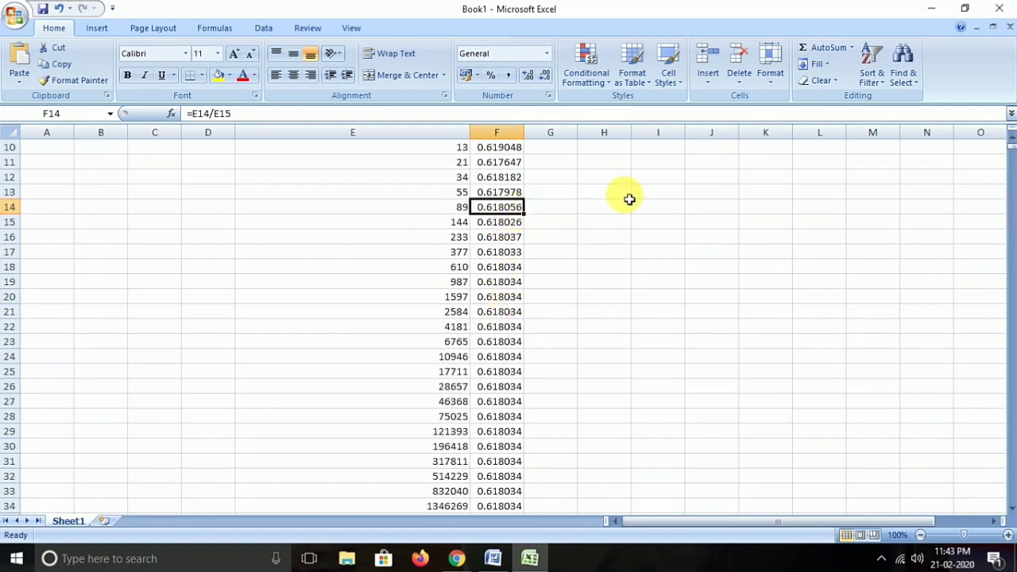
Examine the early ratios between F9 and F16 and compare them with the ratio list in the Word document.
key(shift+Down)
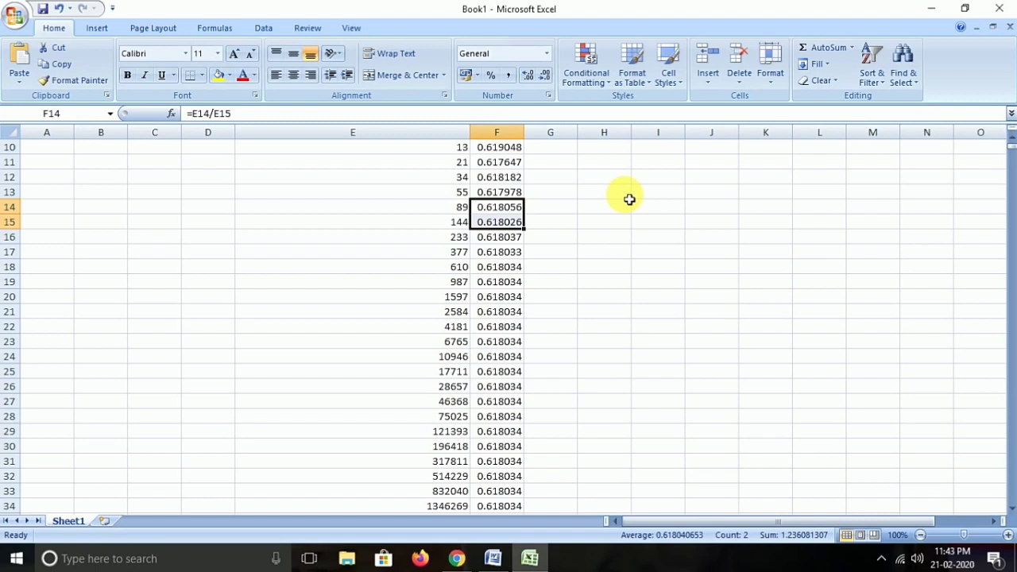
key(Up)
key(Up)
key(Up)
key(Up)
key(Up)
key(Down)
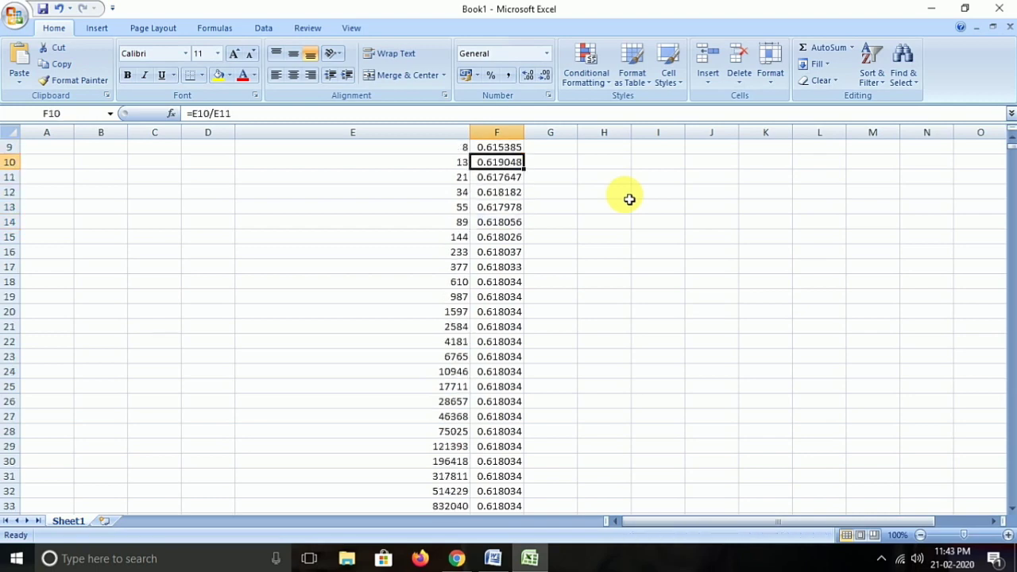
key(Down)
key(Down)
key(Down)
key(Down)
key(Down)
key(alt+Tab)
key(alt+Tab)
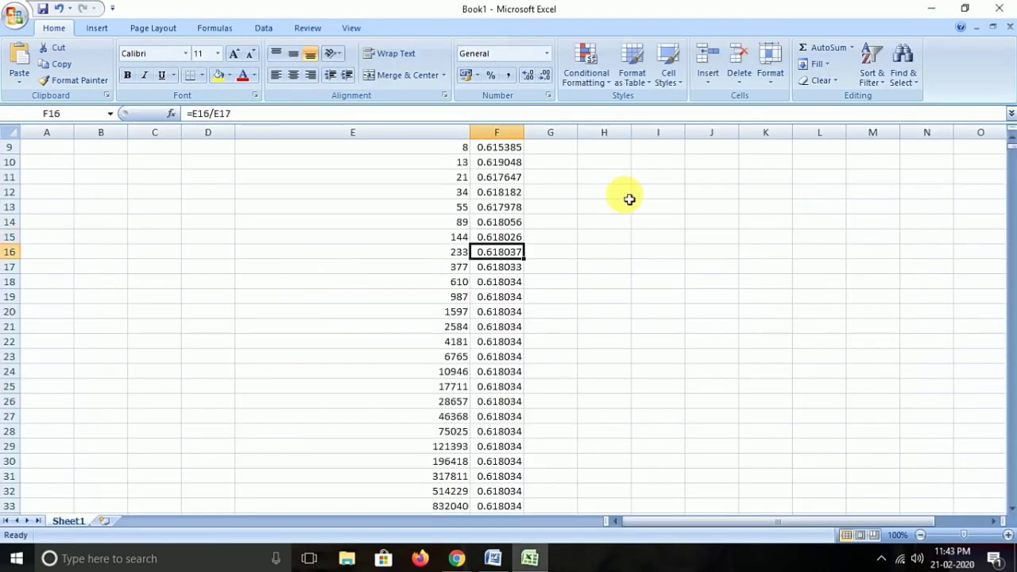
Examine the ratios from F16 down to the end of column F by selecting them through row 58.
key(shift+Down)
key(shift+Down)
key(shift+Down)
key(shift+Down)
key(shift+Down)
key(shift+Down)
key(shift+Down)
key(shift+Down)
key(shift+Down)
key(shift+Down)
key(shift+Down)
key(shift+Down)
key(shift+Down)
key(shift+Down)
key(shift+Down)
key(shift+Down)
key(shift+Down)
key(shift+Down)
key(shift+Down)
key(shift+Down)
key(shift+Down)
key(shift+Down)
key(shift+Down)
key(shift+Down)
key(shift+Down)
key(shift+Down)
key(shift+Down)
key(shift+Down)
key(shift+Down)
key(shift+Down)
key(shift+Down)
key(shift+Down)
key(shift+Down)
key(shift+Down)
key(shift+Down)
key(shift+Down)
key(shift+Down)
key(shift+Down)
key(shift+Down)
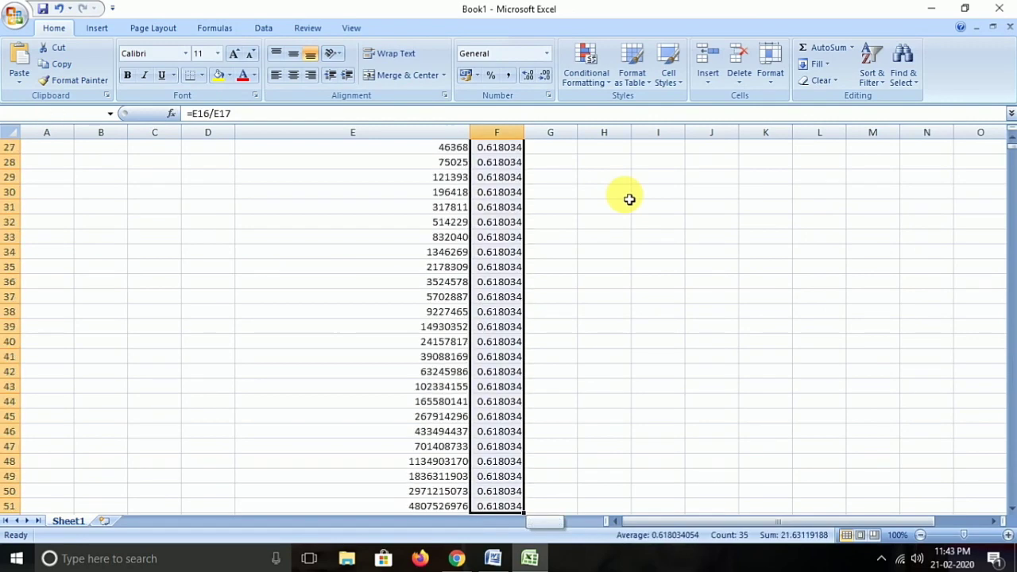
key(shift+Down)
key(shift+Down)
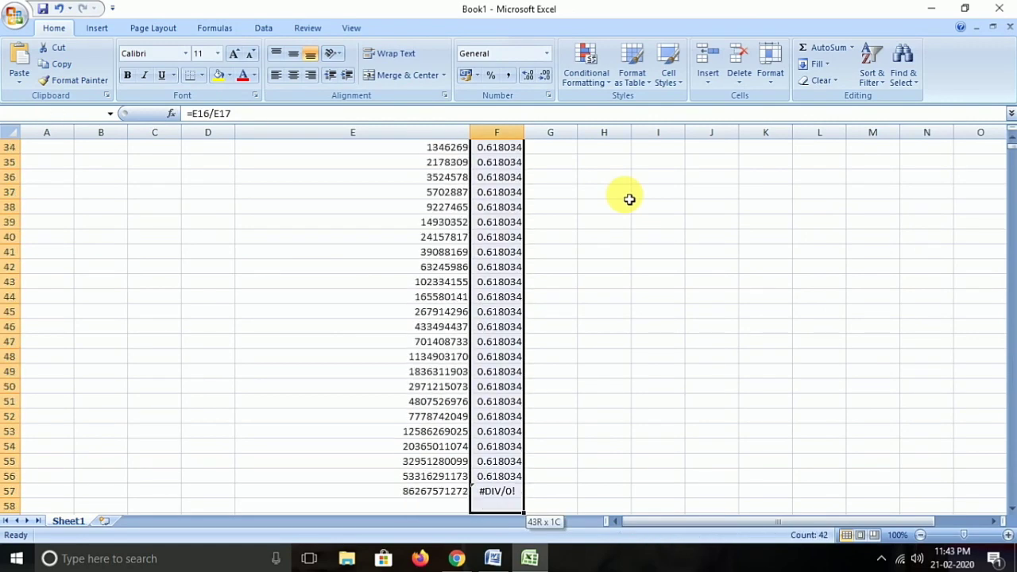
Extend the Fibonacci series in column E from row 57 down to E72.
key(Left)
key(ctrl+Down)
key(Down)
key(Down)
key(Down)
key(Down)
key(Down)
key(Down)
key(Down)
key(Down)
key(Down)
key(Down)
key(Down)
key(Down)
key(Down)
key(Down)
key(Down)
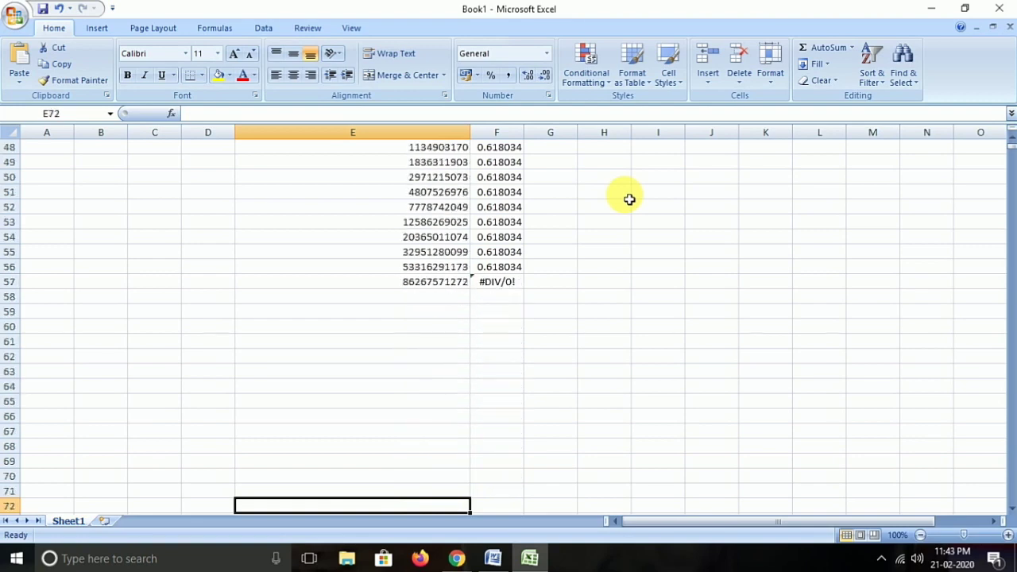
key(ctrl+shift+Up)
key(ctrl+d)
Fill the ratio formula in column F down to F72 alongside the extended series.
key(Right)
key(ctrl+shift+Up)
key(ctrl+d)
key(Right)
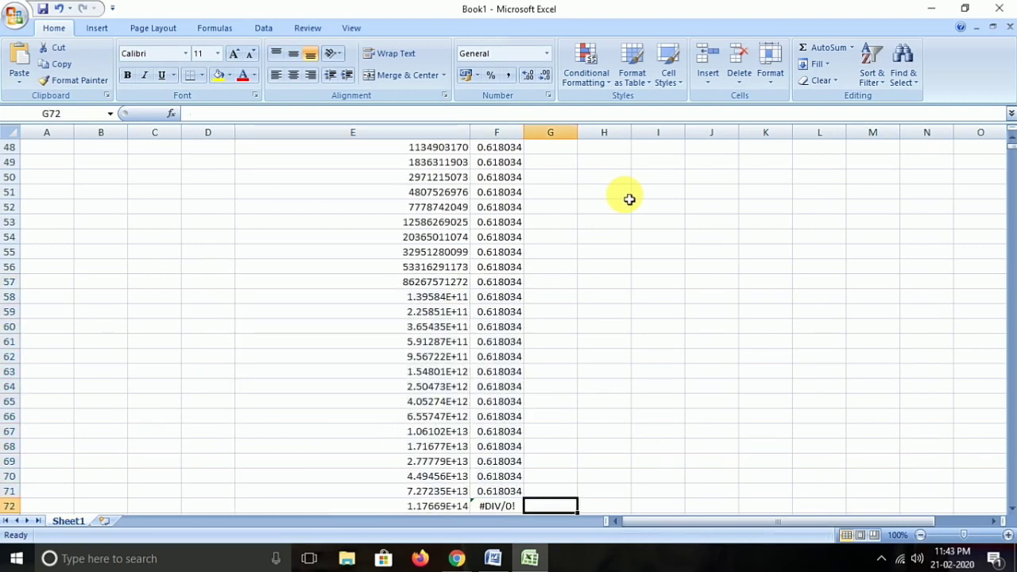
Extend the Fibonacci series in column E from row 72 down to E86.
key(Left)
key(Down)
key(Down)
key(Down)
key(Down)
key(Down)
key(Down)
key(Down)
key(Down)
key(Down)
key(Left)
key(Down)
key(Down)
key(Down)
key(Down)
key(Down)
key(ctrl+shift+Up)
key(ctrl+d)
Fill the ratio formula in column F down from F72 to F86.
key(Right)
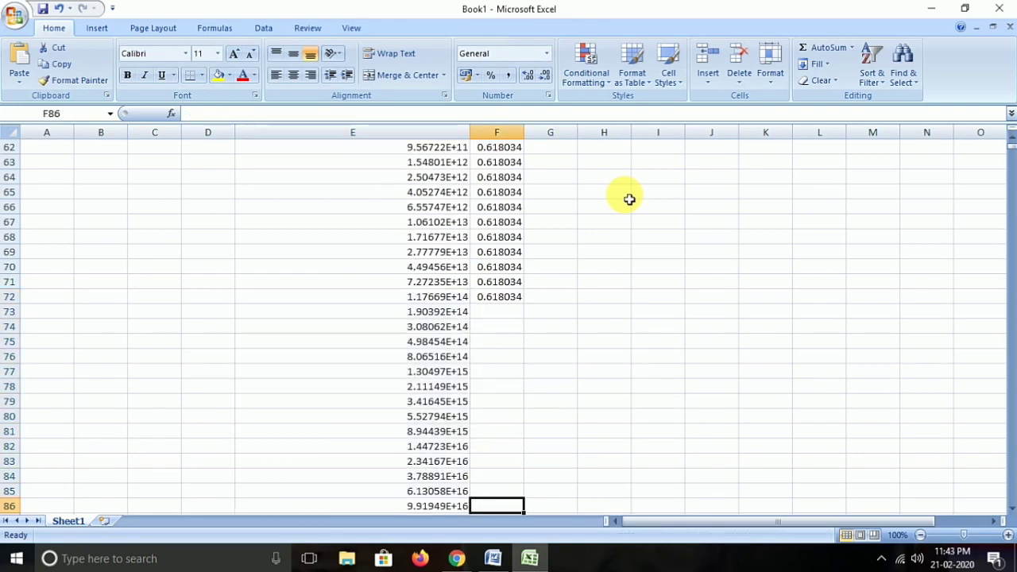
key(ctrl+shift+Up)
key(ctrl+d)
Review the extended ratios in column F from F86 upward.
key(Up)
key(Up)
key(Up)
key(Up)
key(Up)
key(Up)
key(Up)
key(Up)
key(Up)
key(Up)
key(Up)
key(Up)
key(Up)
key(Up)
key(Up)
key(Up)
key(Up)
key(Up)
key(Up)
key(Up)
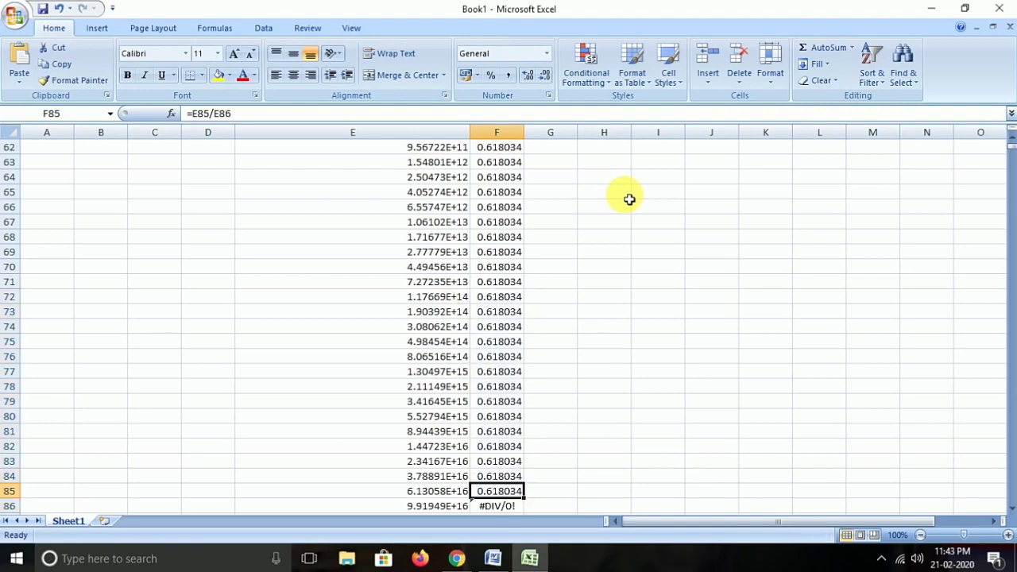
Review the ratios in column F upward from F85 to the start of the series.
key(Up)
key(Up)
key(Up)
key(Up)
key(Up)
key(Up)
key(Up)
key(Up)
key(Up)
key(Up)
key(Up)
key(Up)
key(Up)
key(Up)
key(Up)
key(Up)
key(Up)
key(Up)
key(Up)
key(Up)
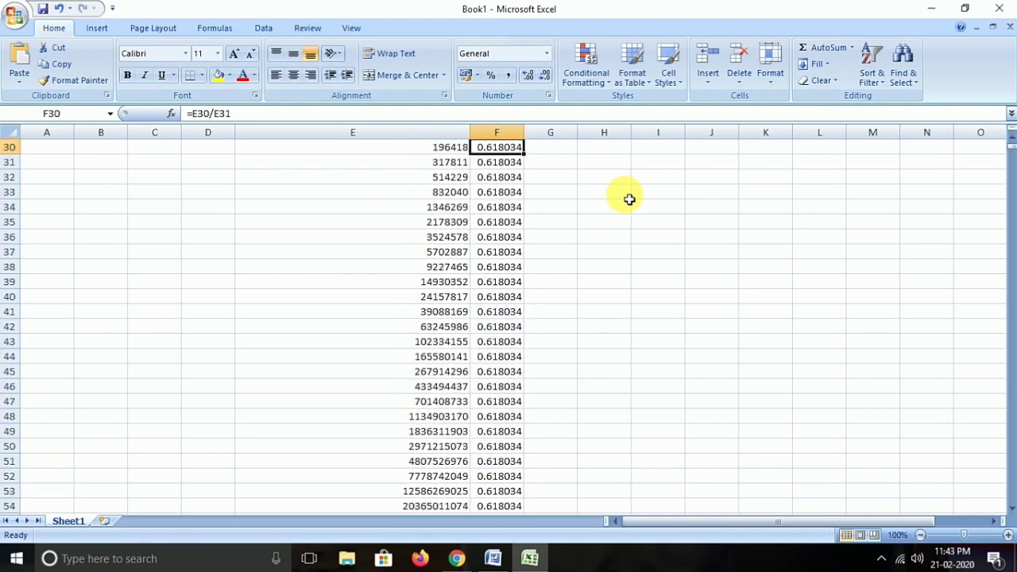
key(Up)
key(Up)
key(Up)
key(Up)
key(Up)
key(Up)
key(Up)
key(Up)
key(Up)
Switch to the Fibonacci Series document in Word and highlight the 0.236, 0.382 and 0.567 levels one after another.
key(alt+Tab)
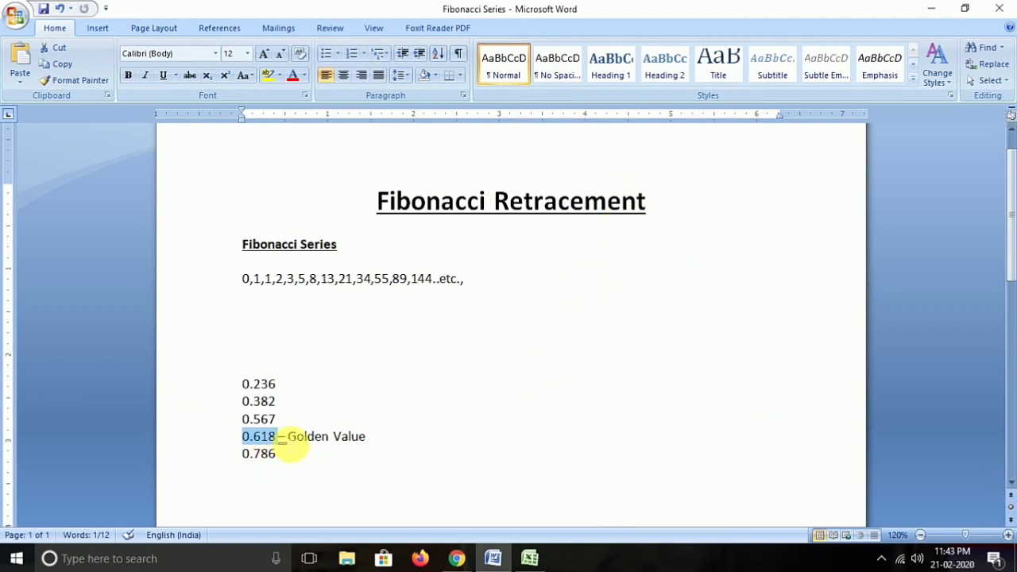
click(219, 385)
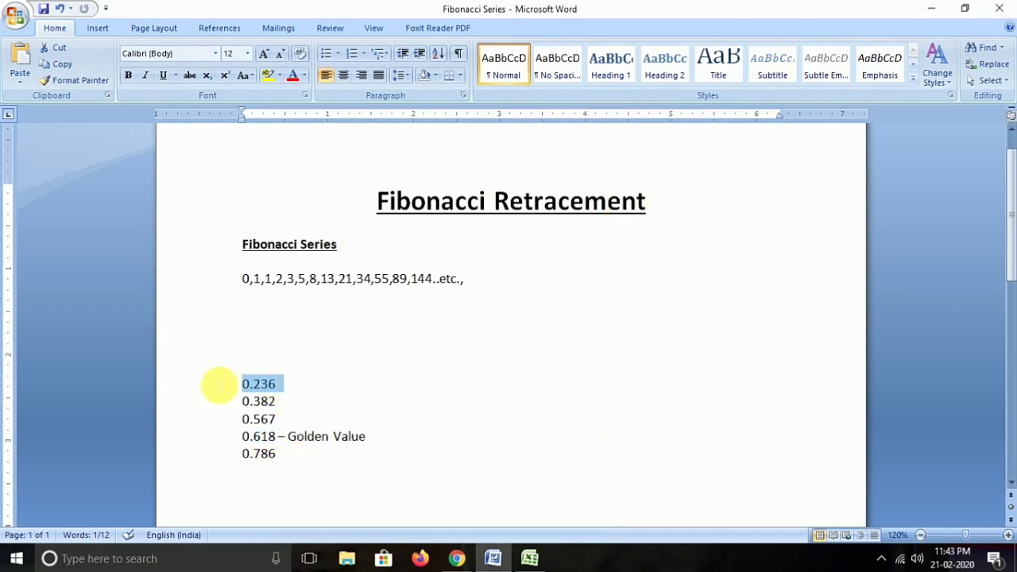
click(237, 403)
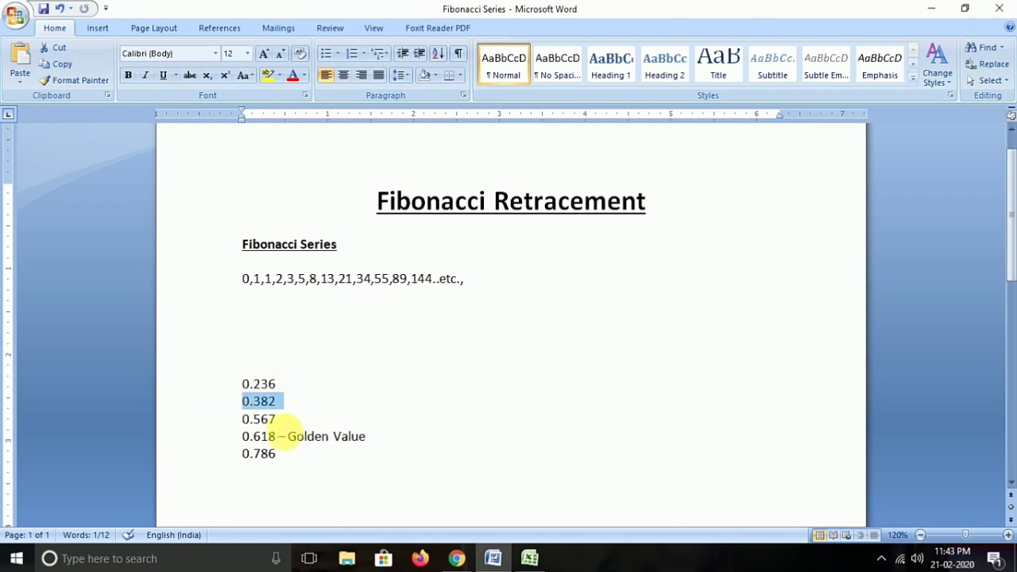
click(239, 420)
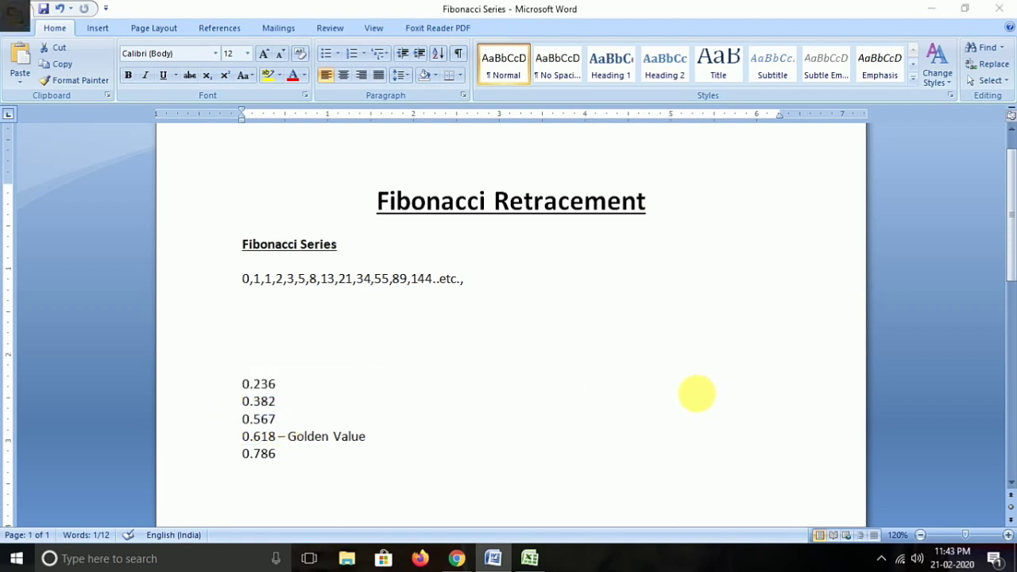
Switch back to Excel and examine which cells the ratio formulas in F4 and F11 refer to.
key(alt+Tab)
click(570, 295)
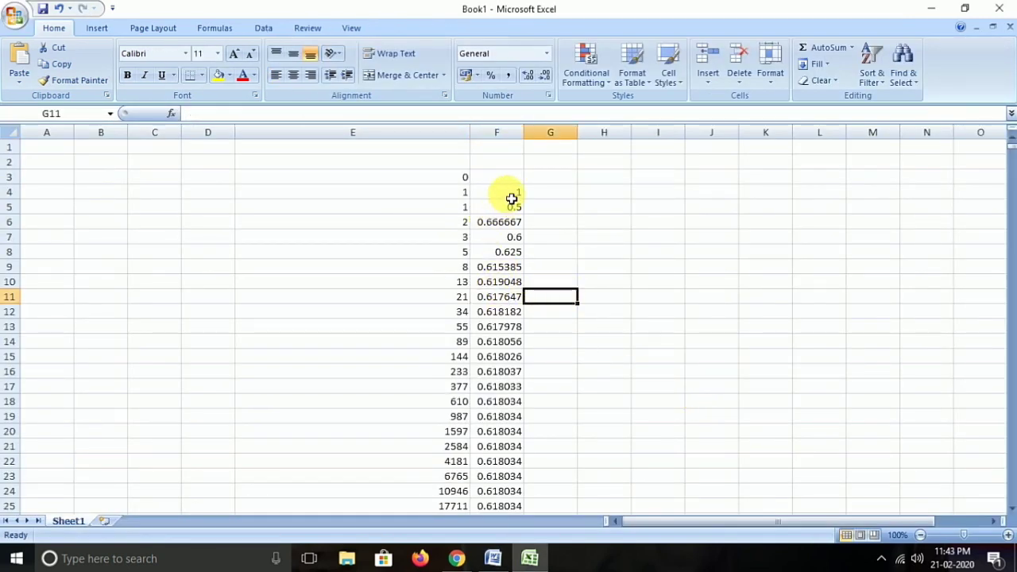
click(511, 195)
click(272, 114)
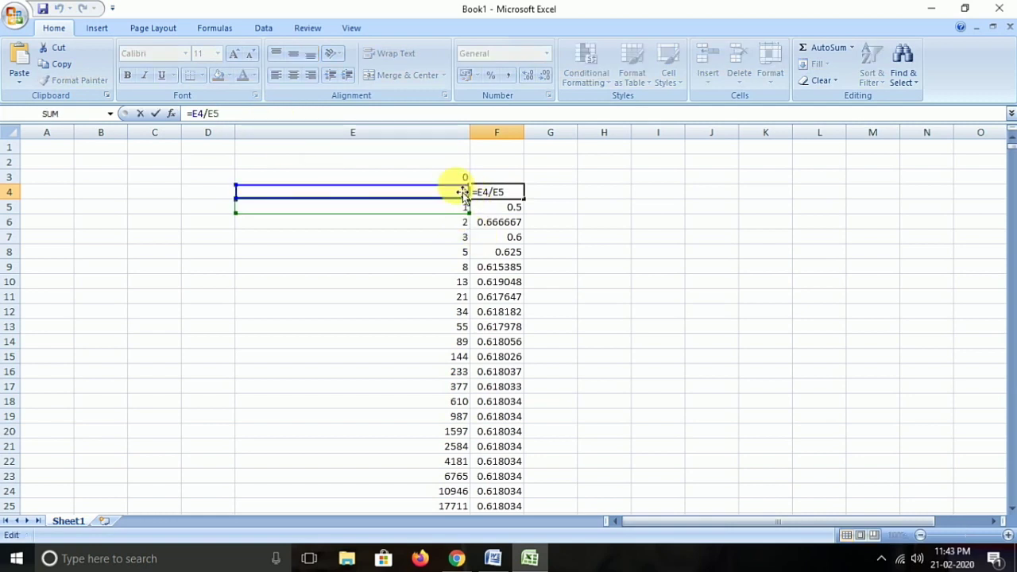
key(ctrl+Return)
click(512, 298)
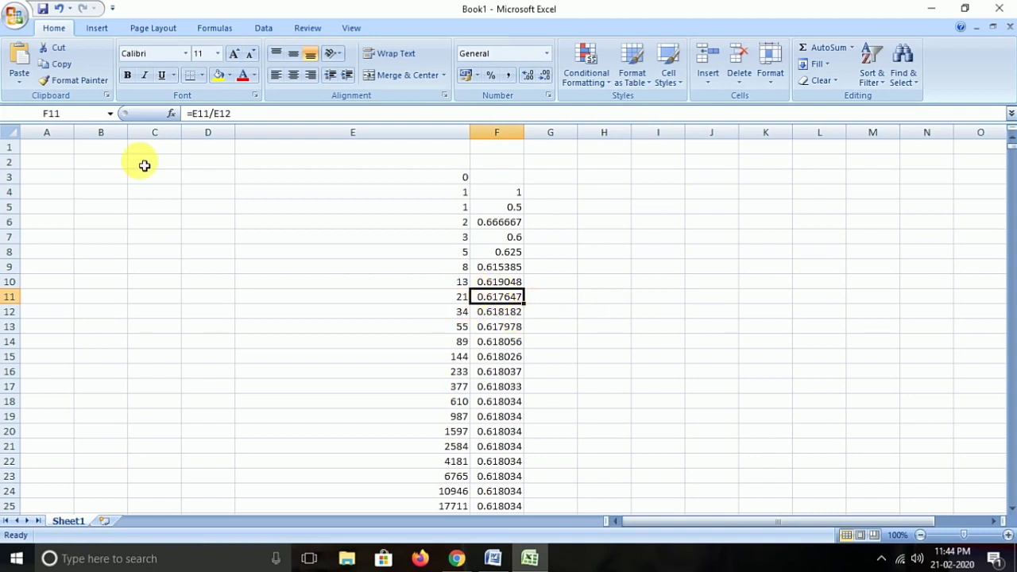
key(F2)
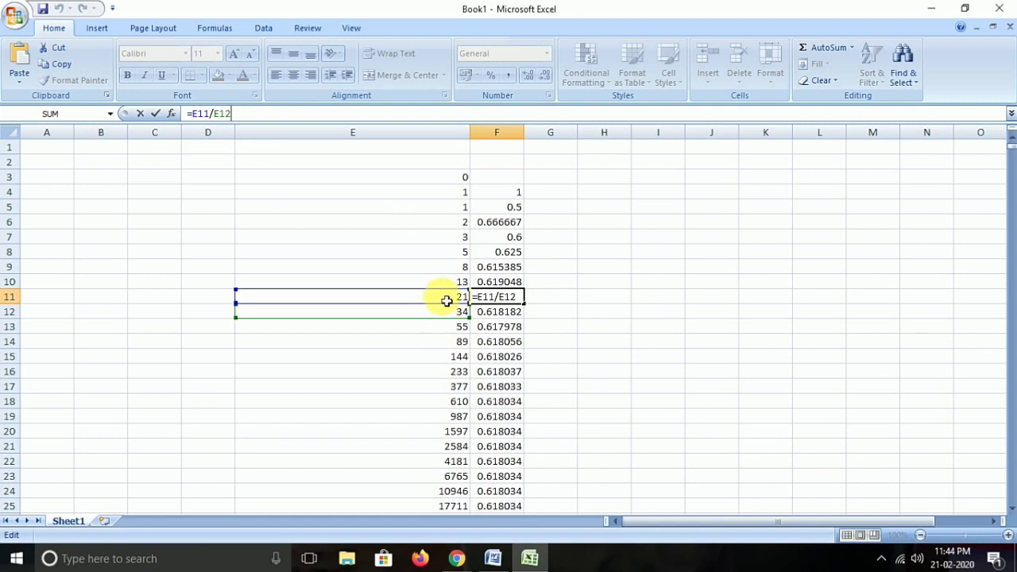
key(Escape)
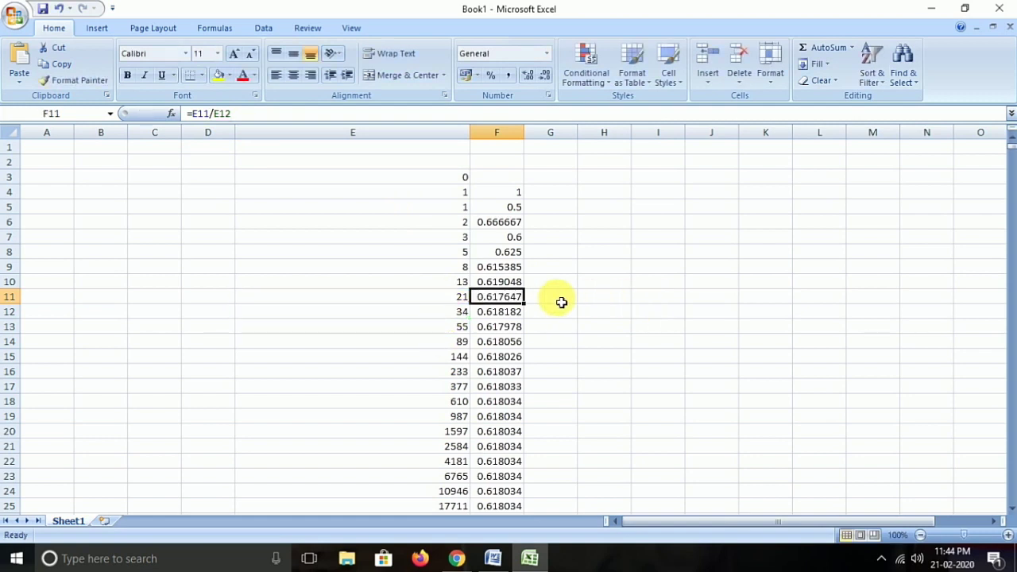
Try a second-next ratio in G11 with the formula =E11/E13.
click(560, 298)
text(=)
key(Left)
key(Left)
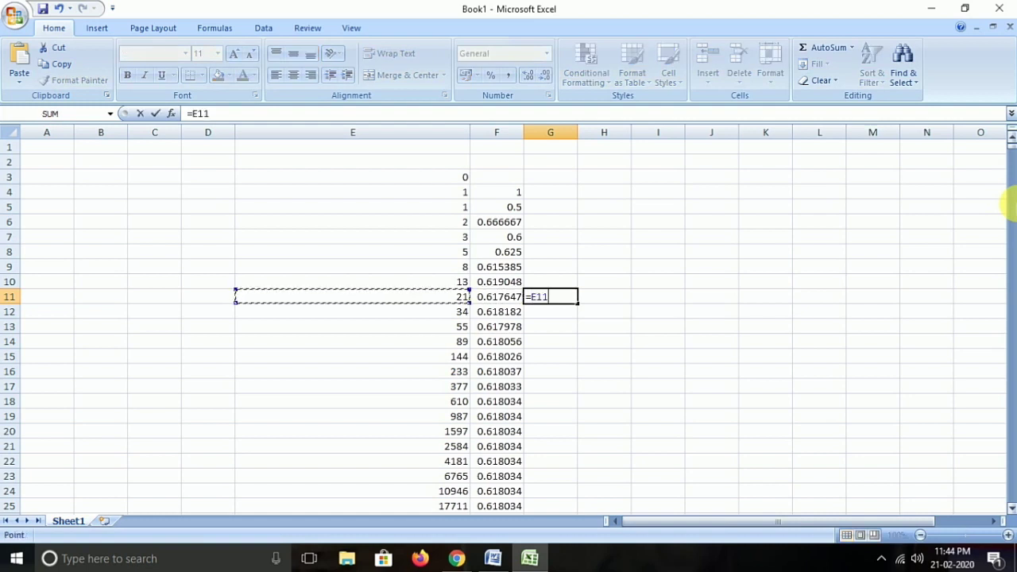
text(/)
key(Left)
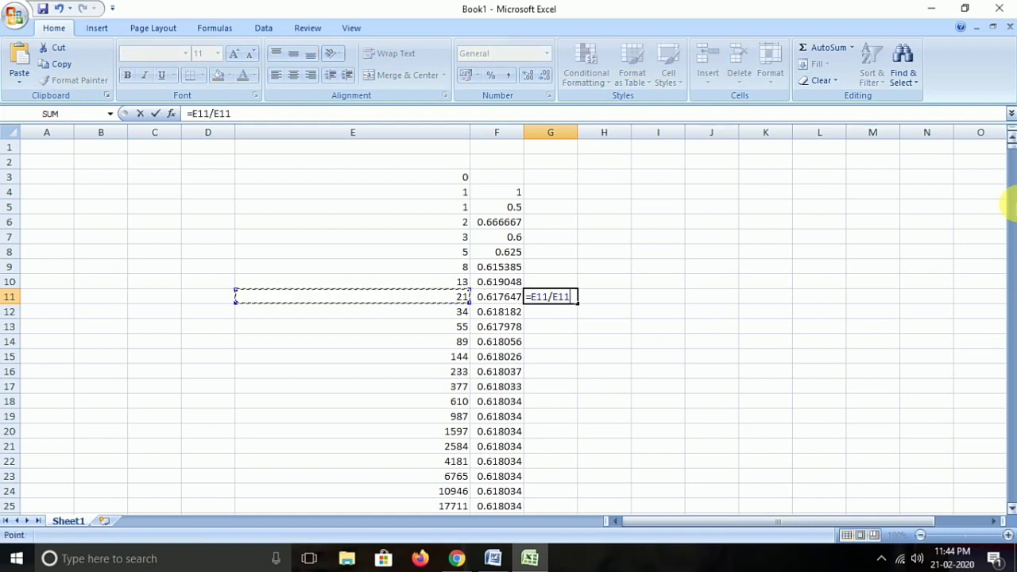
key(Down)
key(Down)
key(Return)
key(Up)
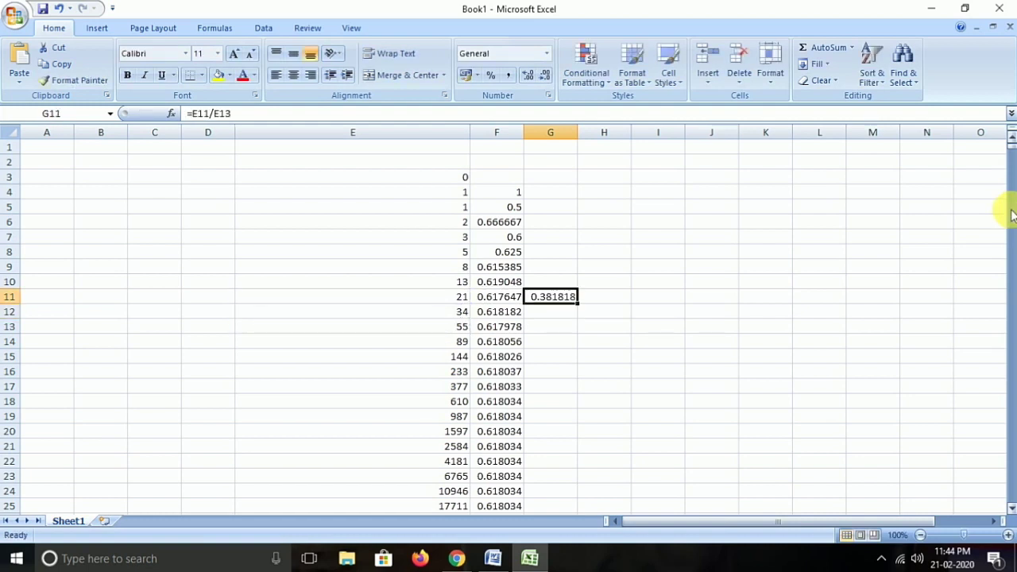
Compare the trial ratio in G11 with the 0.382 level in the Word document, then return to Excel.
key(alt+Tab)
drag(287, 402, 248, 403)
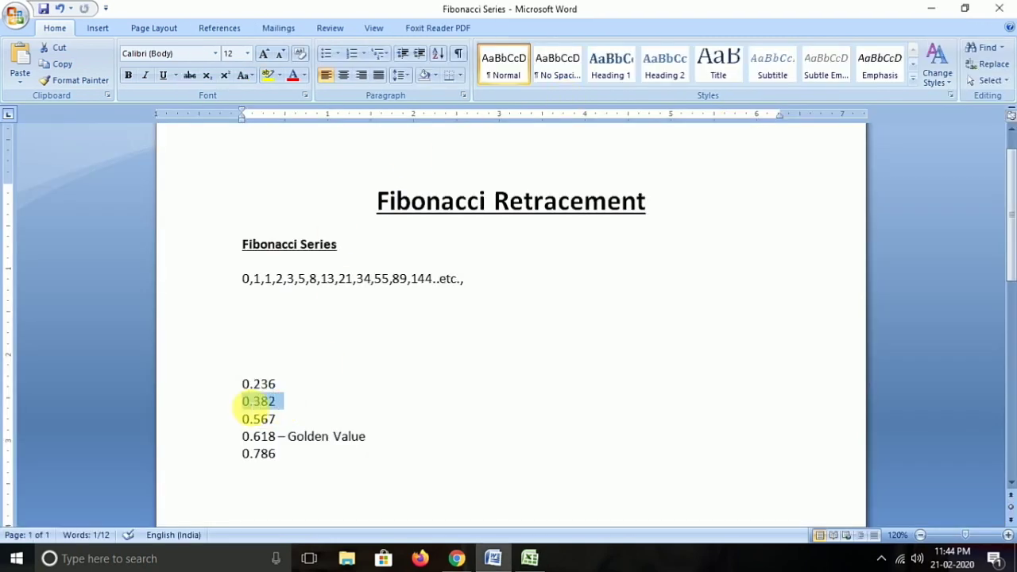
key(alt+Tab)
key(alt+Tab)
key(alt+Tab)
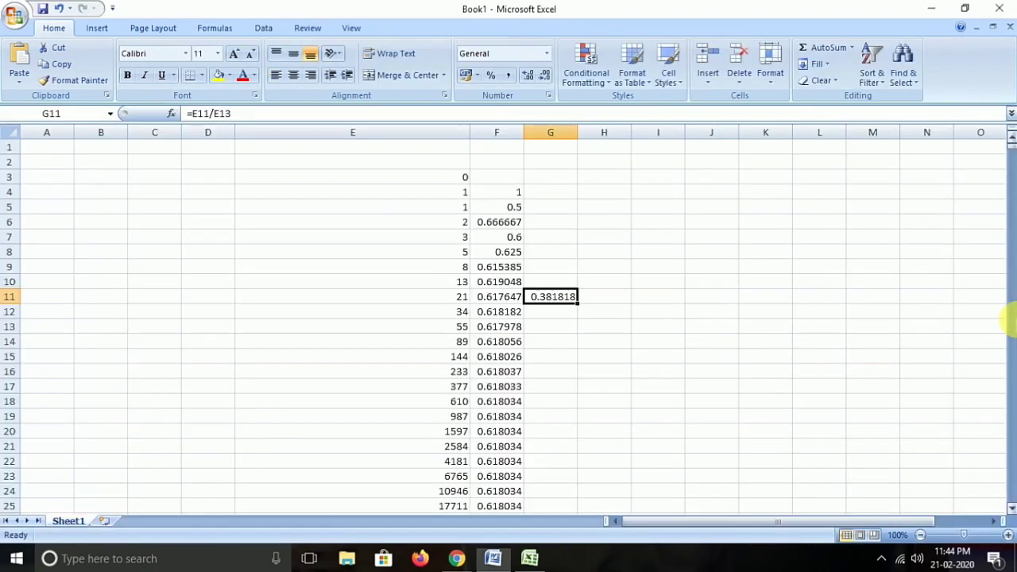
Clear the trial ratio from G11 and go to the ratio in F21.
key(Down)
key(Down)
key(Down)
key(Down)
key(Down)
key(Down)
key(Down)
key(Down)
key(Down)
key(Down)
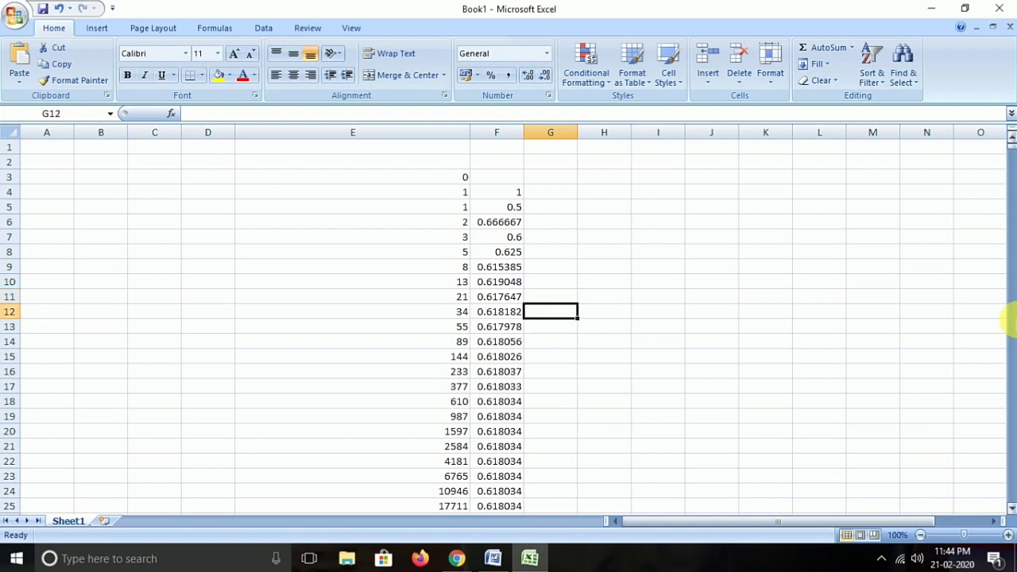
key(Left)
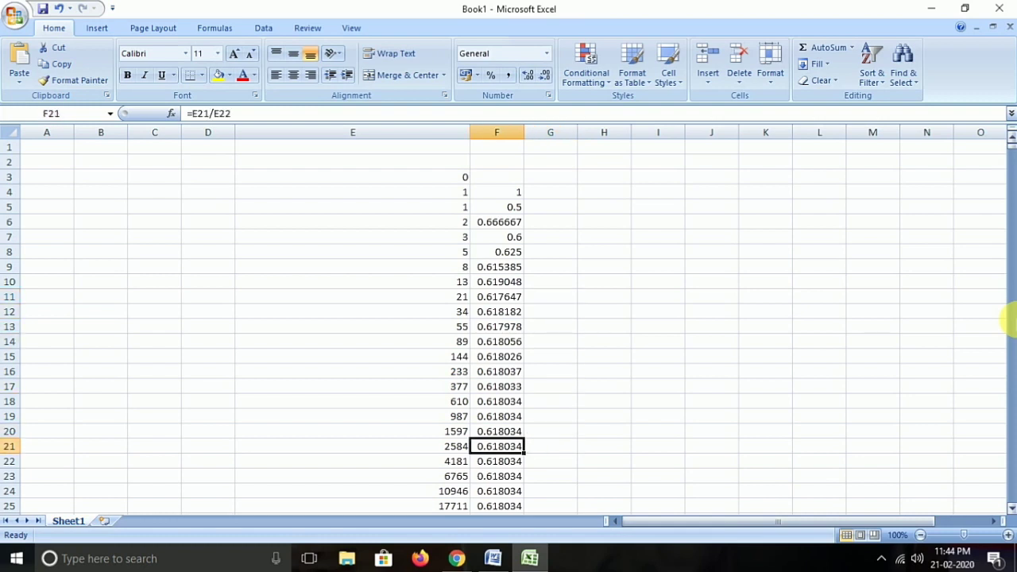
Check the formula in F18 and shade the two cells it uses, E18:E19, yellow.
click(505, 406)
click(315, 119)
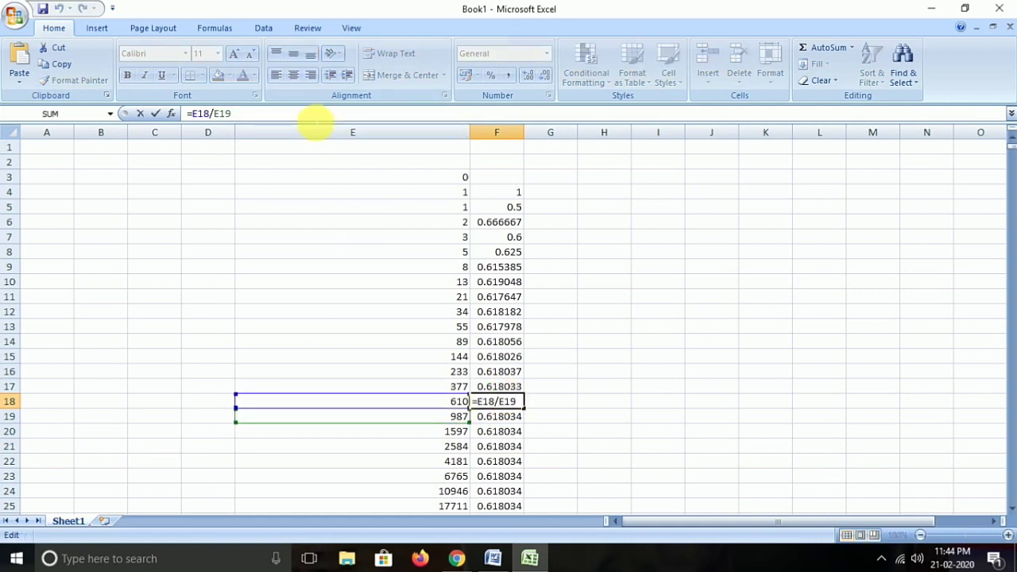
key(Escape)
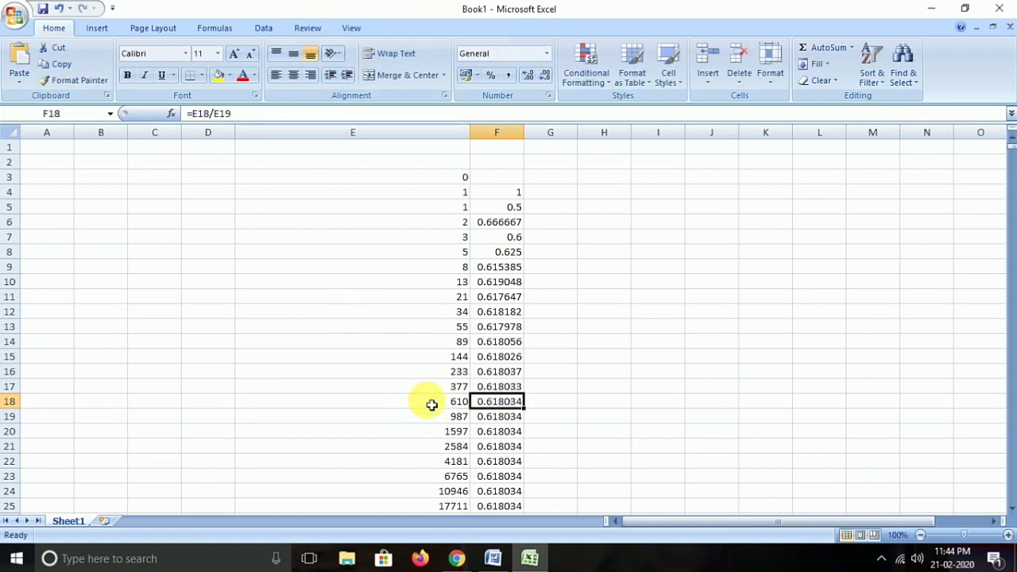
drag(429, 402, 432, 416)
click(217, 75)
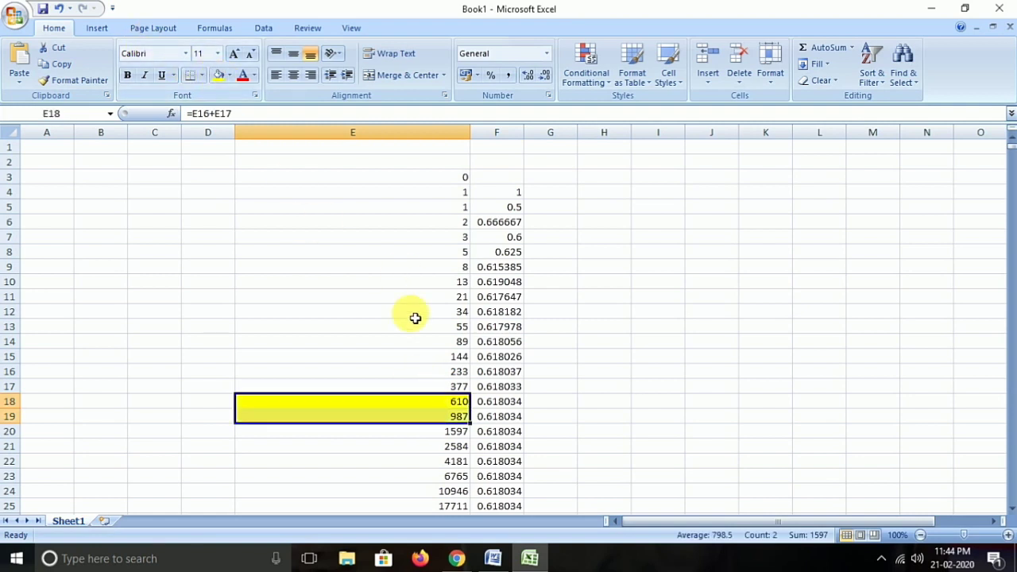
Enter the second-next ratio =E18/E20 in G18.
click(551, 405)
text(=)
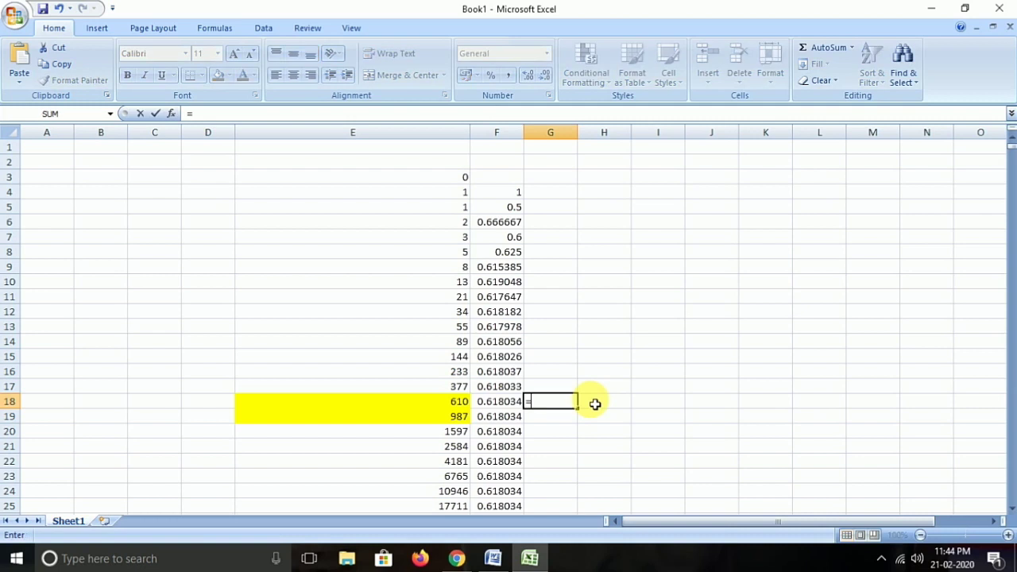
text(E18/E20)
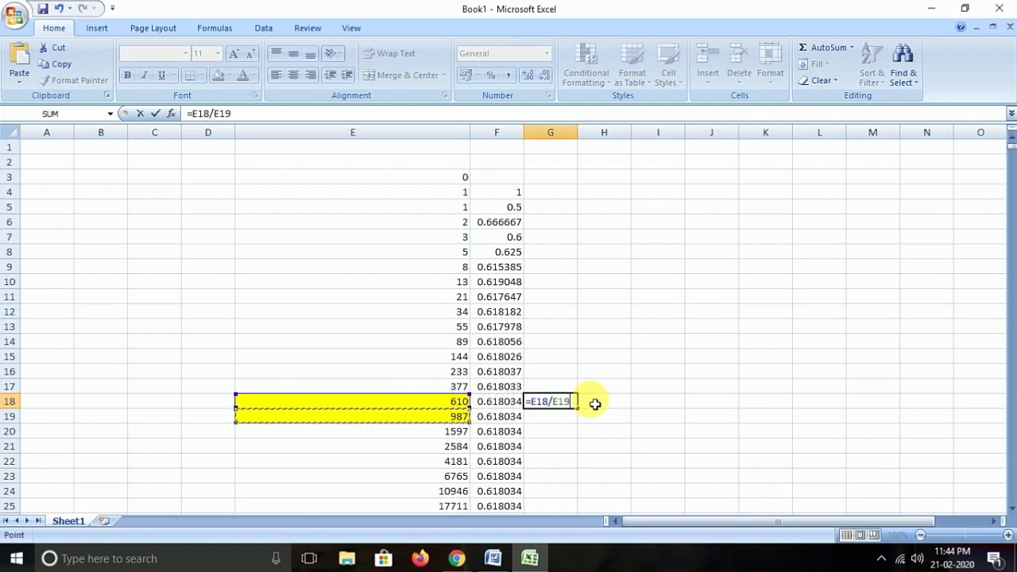
key(ctrl+Return)
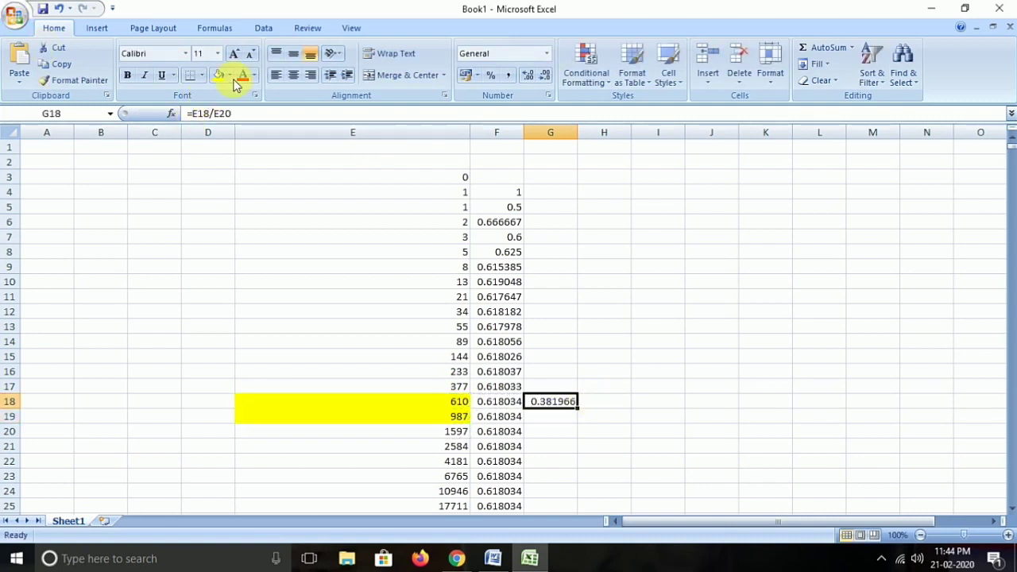
Select E18 together with E20 to point out the two numbers behind the ratio in G18.
click(460, 405)
click(228, 75)
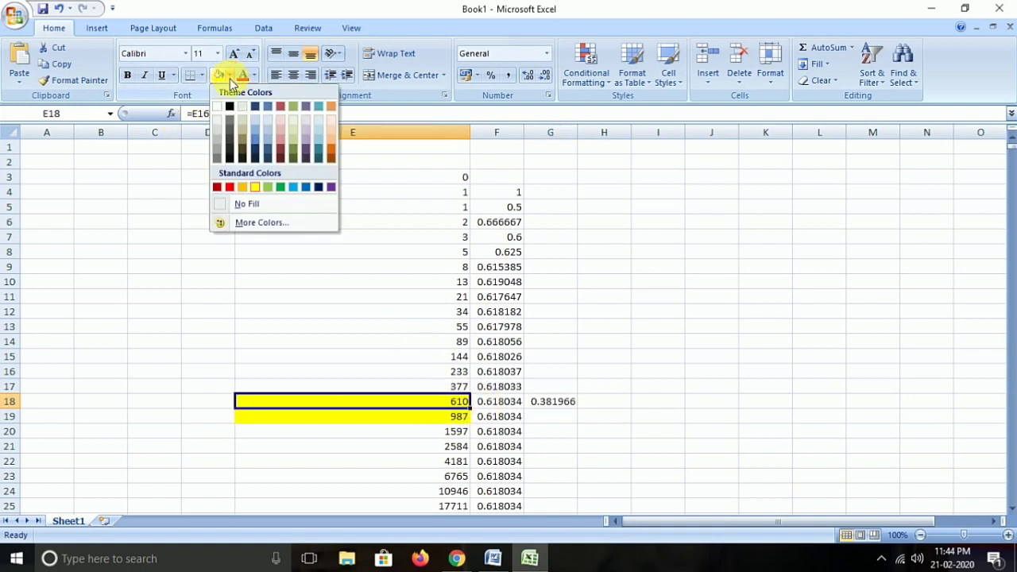
click(256, 186)
ctrl+click(454, 436)
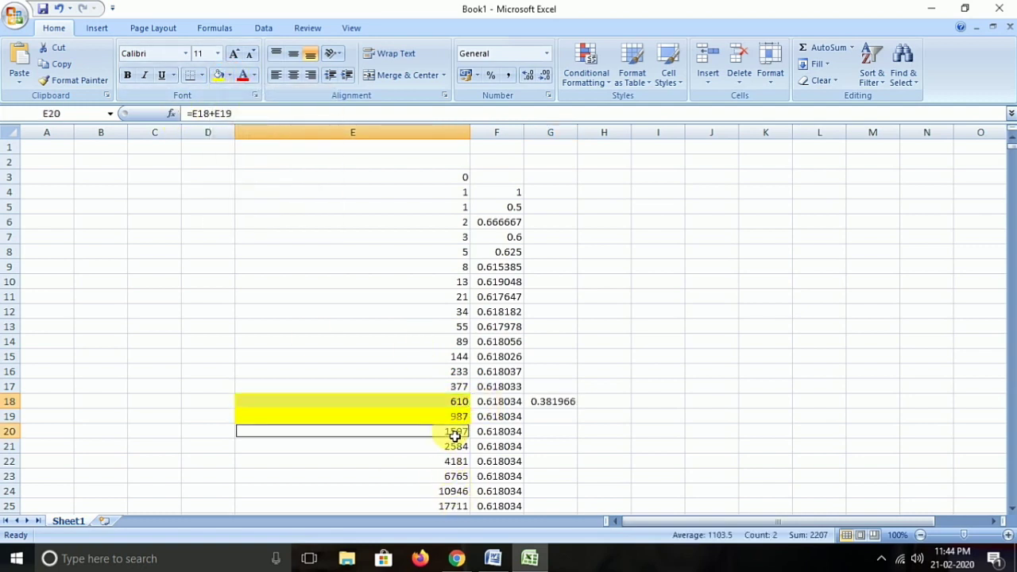
click(556, 403)
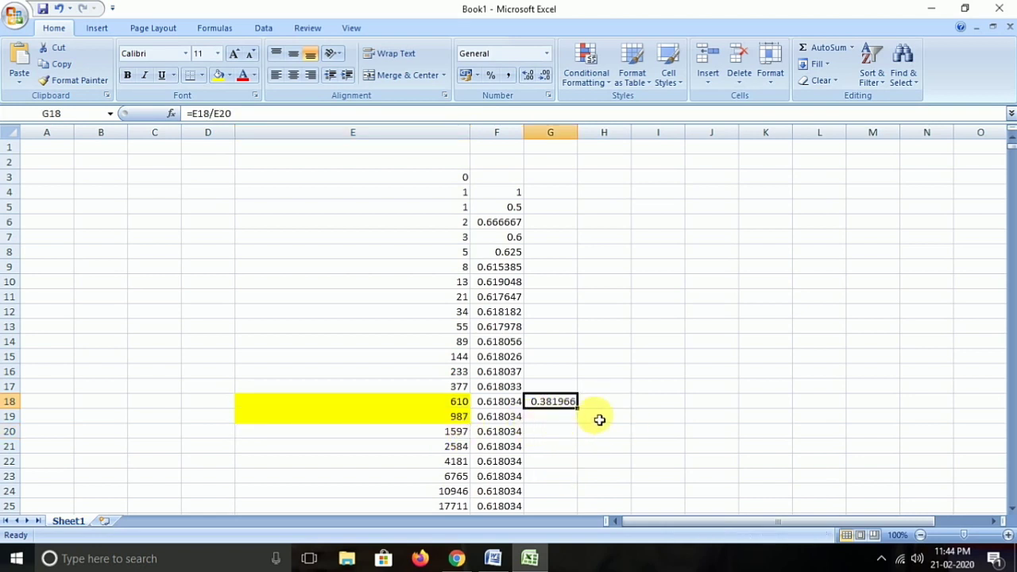
Compare the ratio in G18 with the 0.382 level in the Word document and return to Excel.
key(alt+Tab)
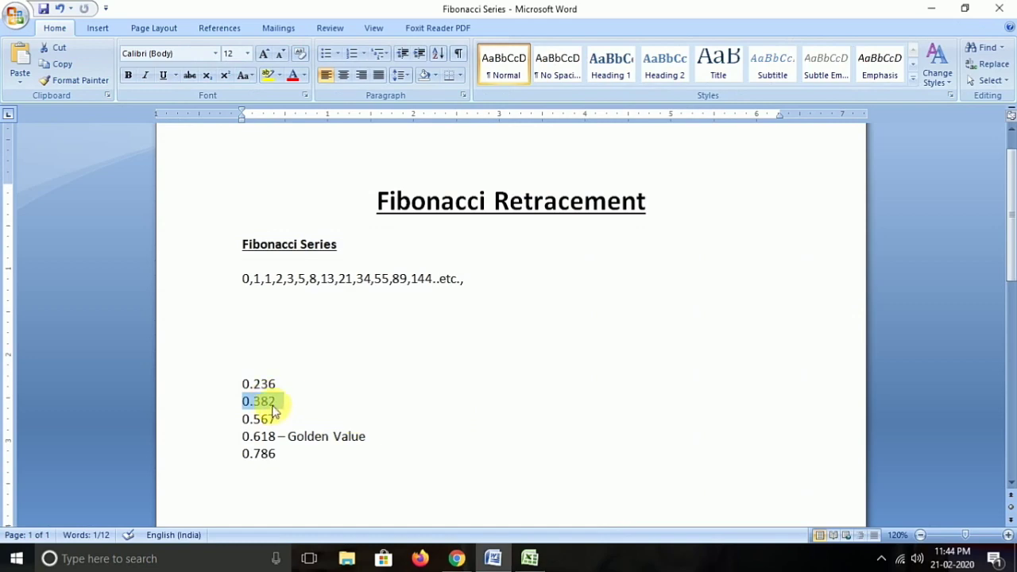
key(alt+Tab)
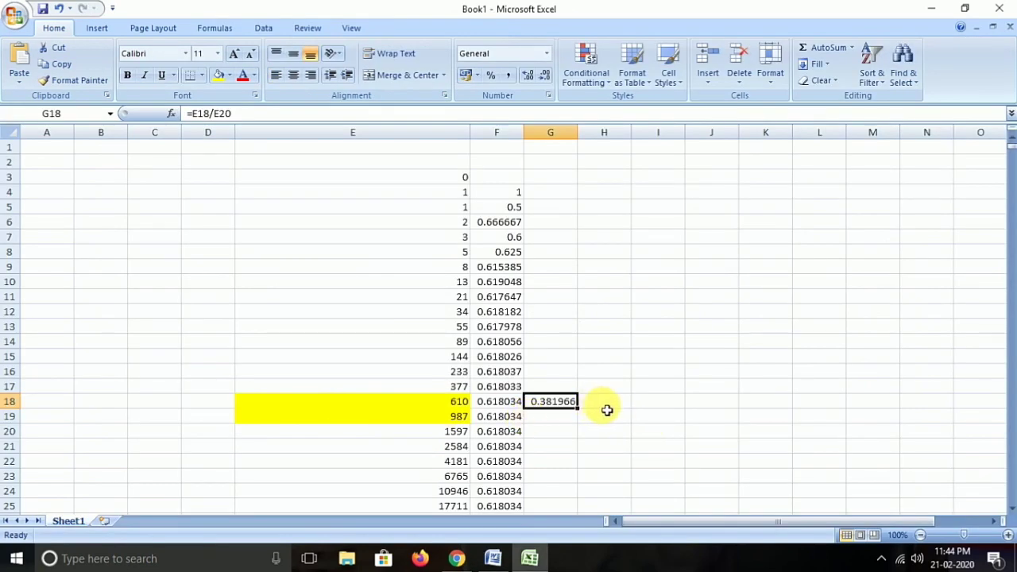
key(alt+Tab)
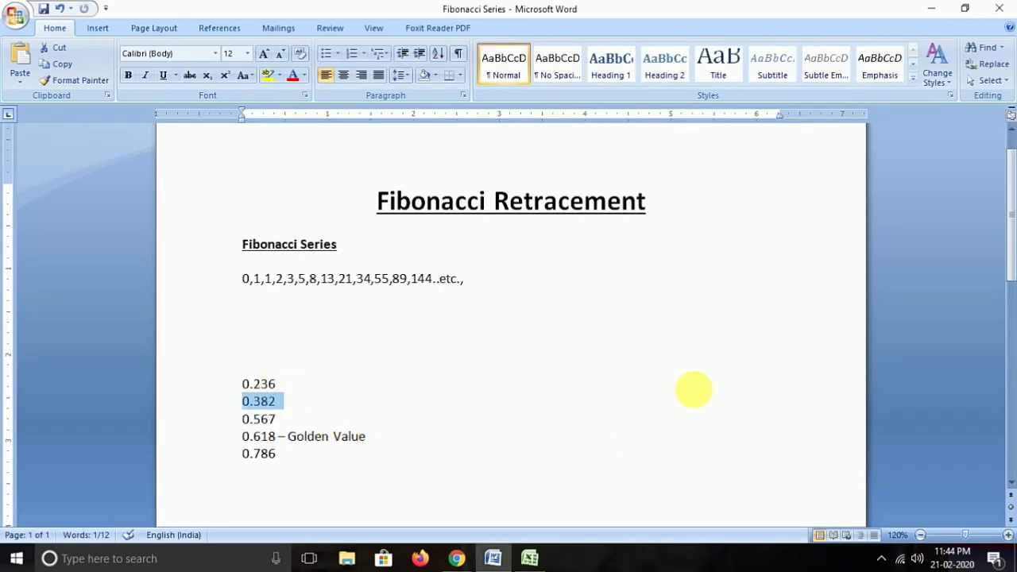
key(alt+Tab)
Enter the third-next ratio =E18/E21 in H18.
key(Left)
key(Left)
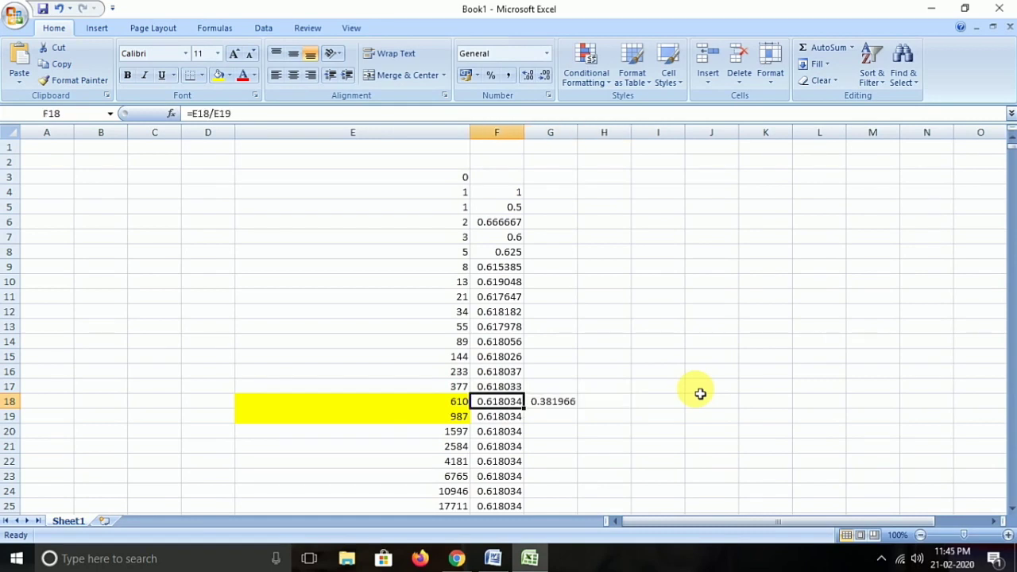
key(Right)
key(Right)
text(=)
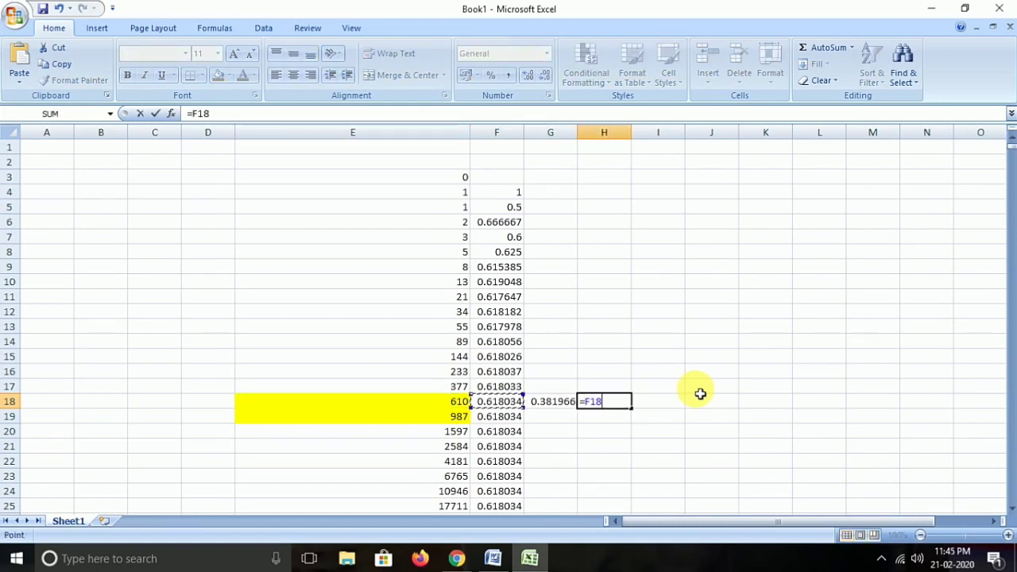
key(Left)
key(Left)
key(Left)
key(Down)
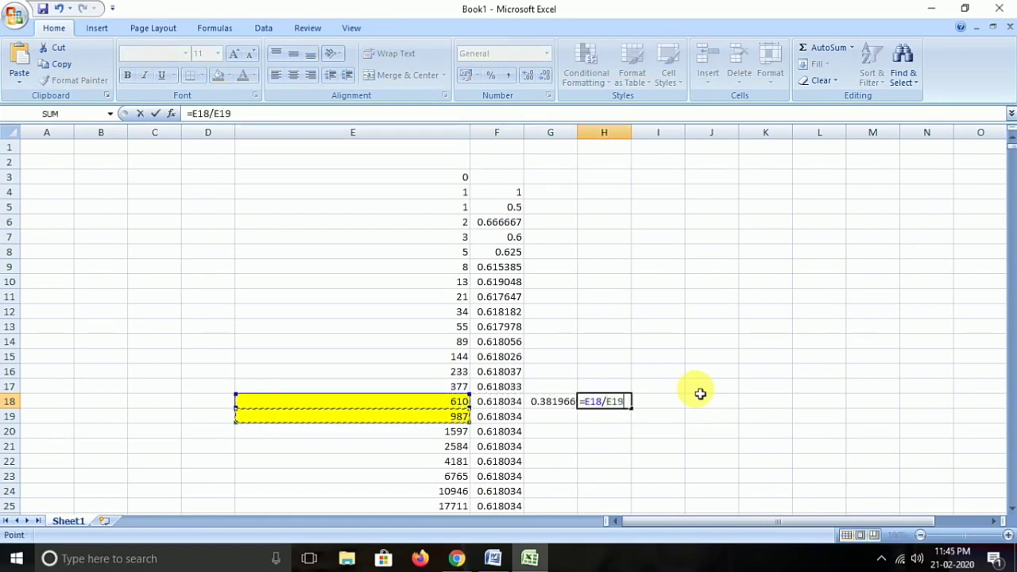
key(Down)
key(Down)
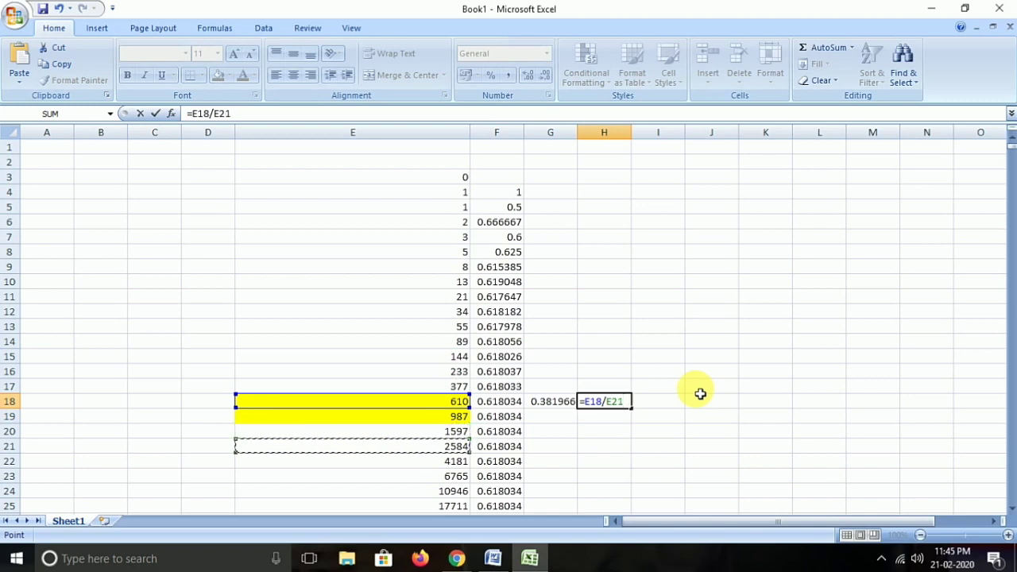
key(Return)
key(Up)
Highlight the 0.236 level in the Word document to compare it with the ratio in H18, then return to Excel.
key(alt+Tab)
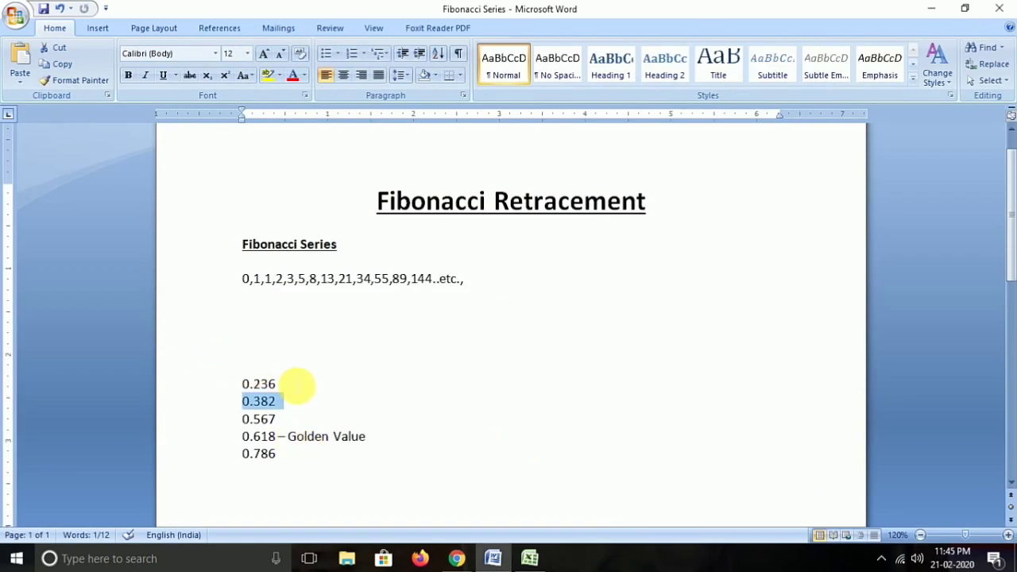
drag(297, 386, 252, 386)
key(alt+Tab)
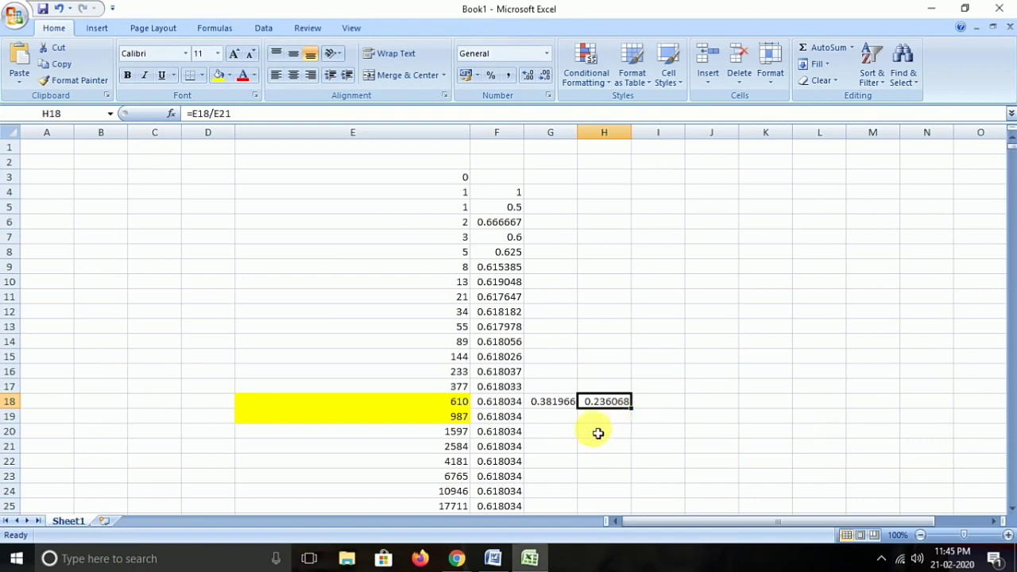
Switch to the Word document and highlight the 0.618 level marked as the golden value.
key(alt+Tab)
key(alt+Tab)
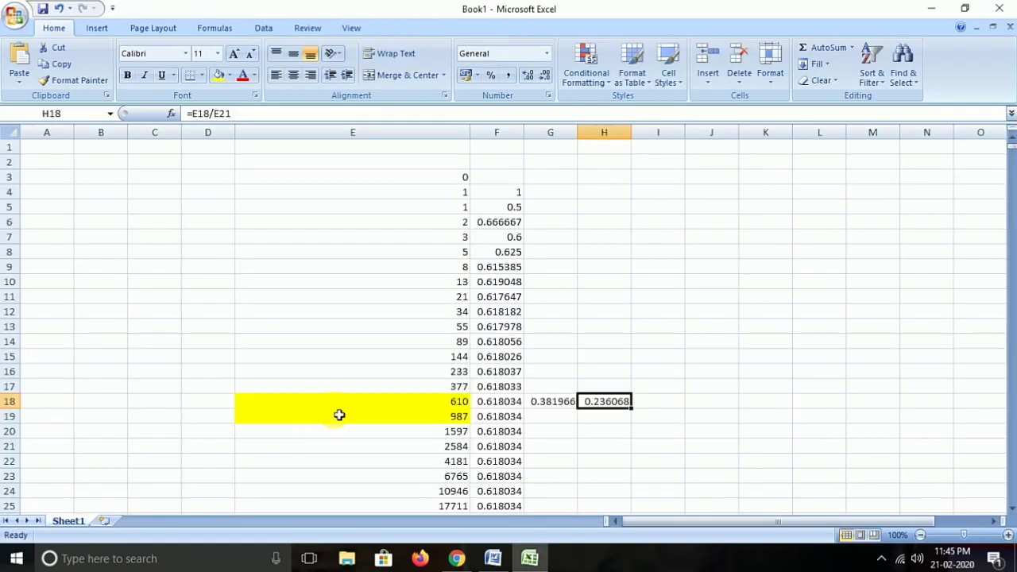
key(alt+Tab)
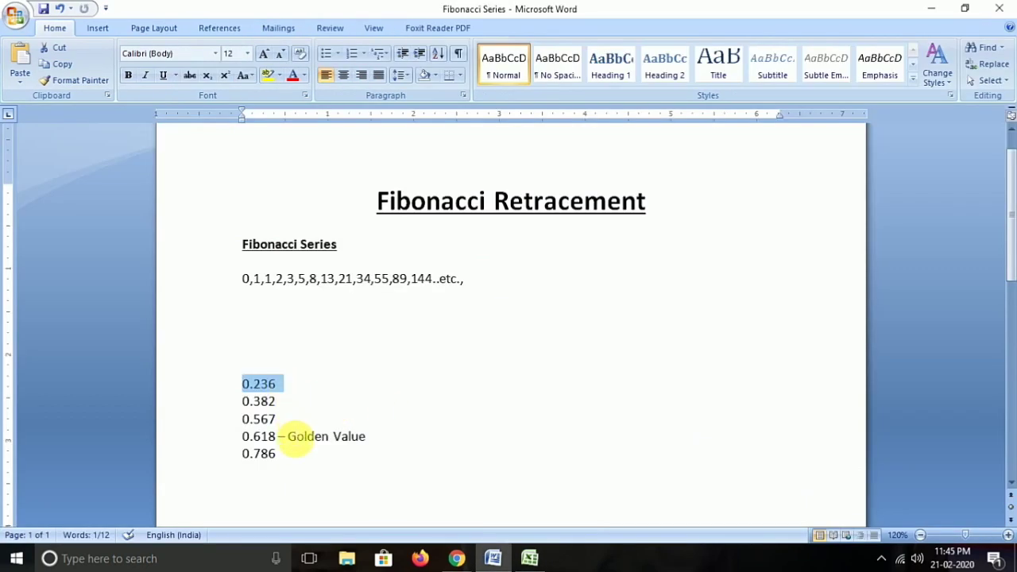
drag(288, 438, 228, 446)
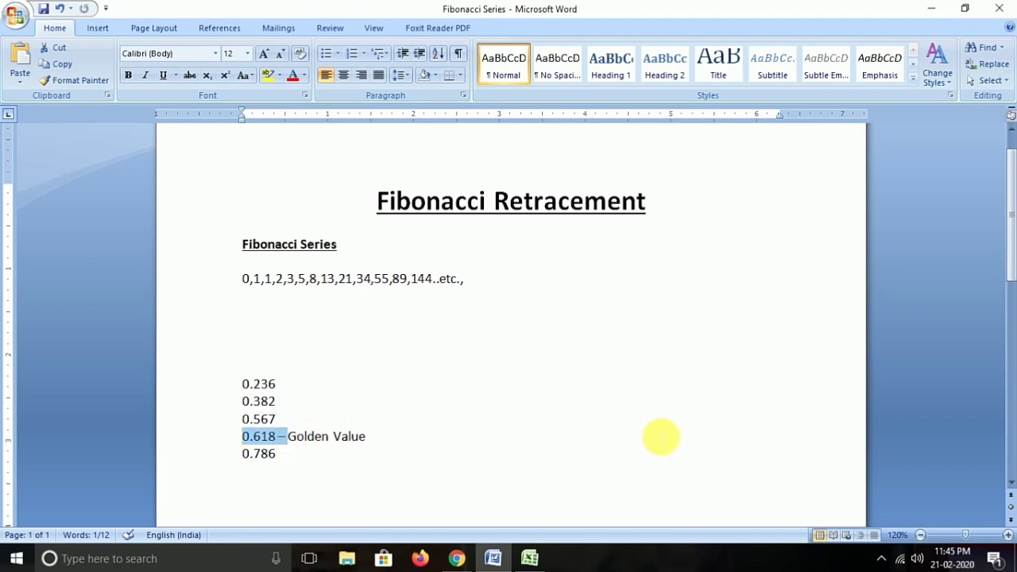
Return to Excel and select F29:F48 to point out the ratio that repeats down column F.
key(alt+Tab)
scroll(556, 314, down, 3)
scroll(542, 316, down, 5)
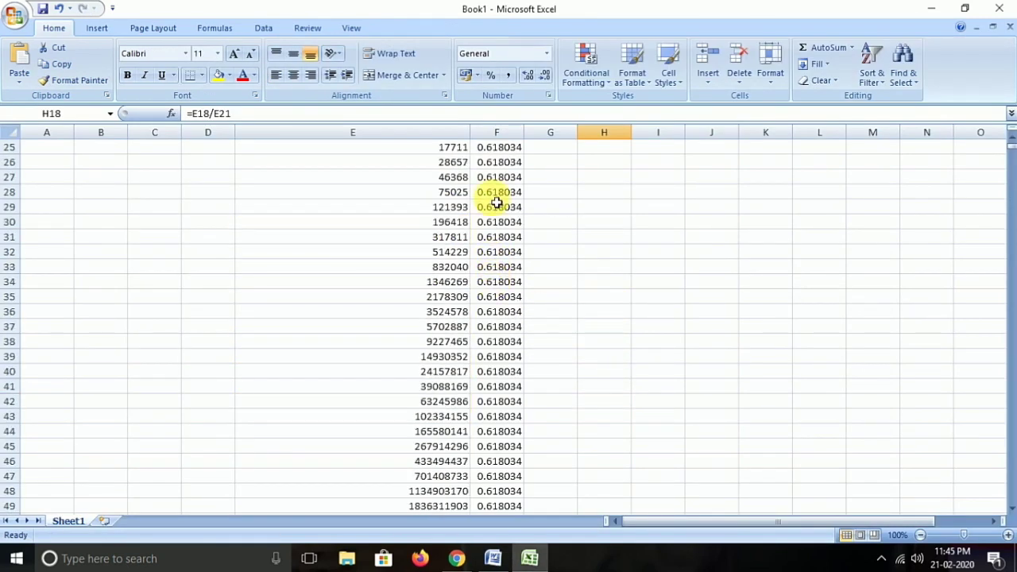
drag(496, 207, 517, 483)
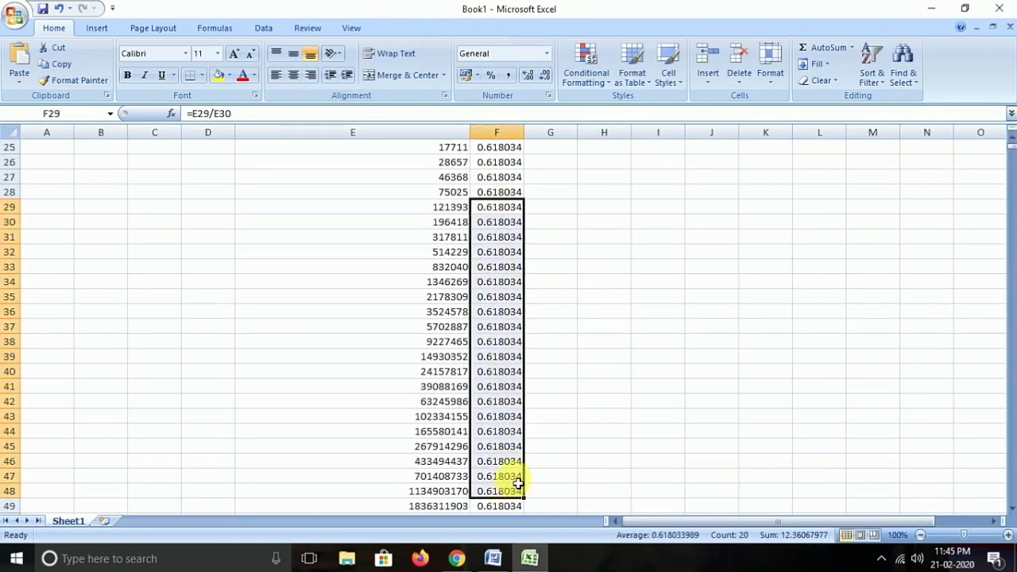
scroll(611, 402, down, 2)
scroll(613, 405, up, 1)
scroll(613, 405, up, 2)
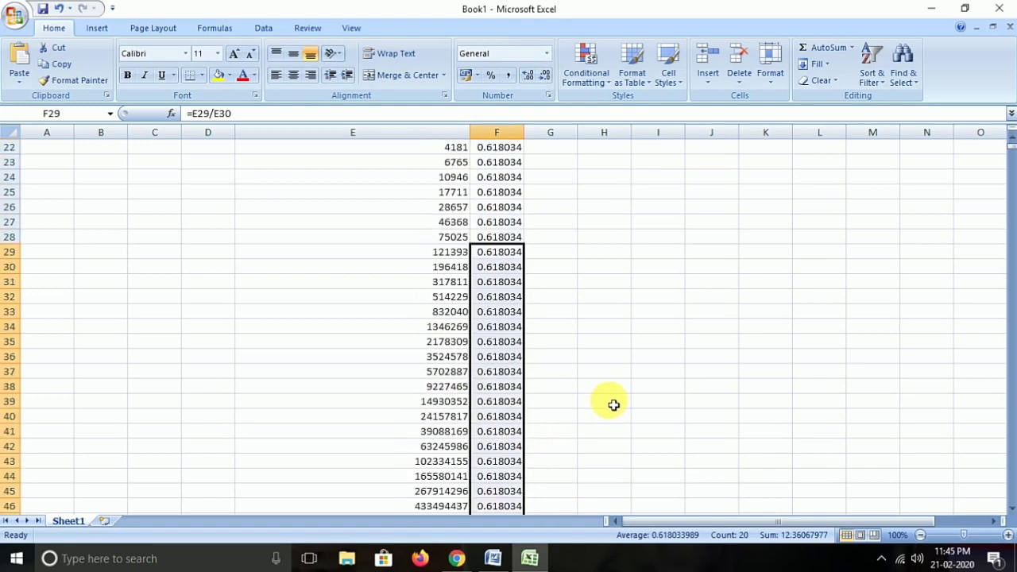
Go back to the Word document and highlight the whole list of levels from 0.236 to 0.786.
key(alt+Tab)
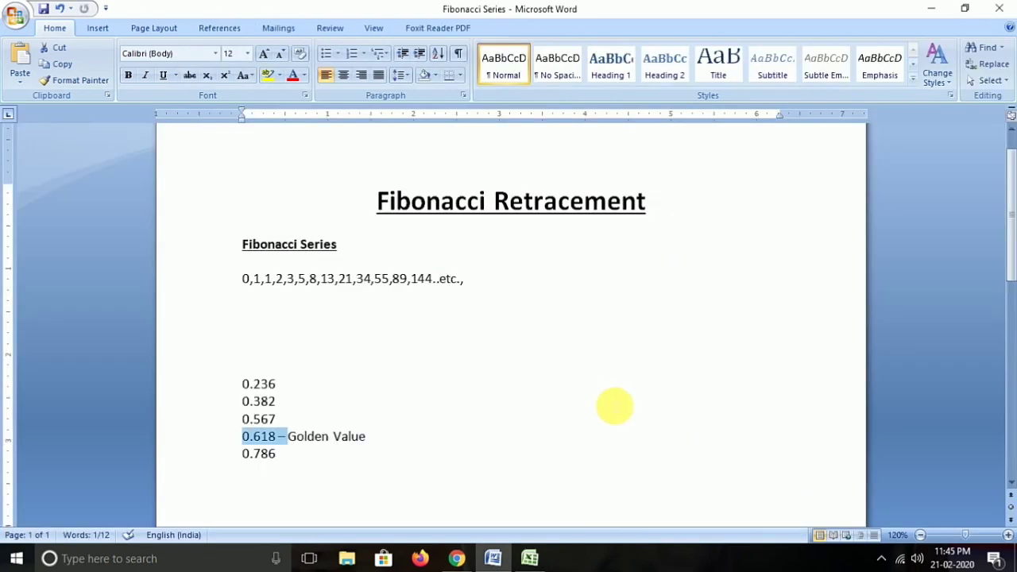
drag(322, 453, 242, 387)
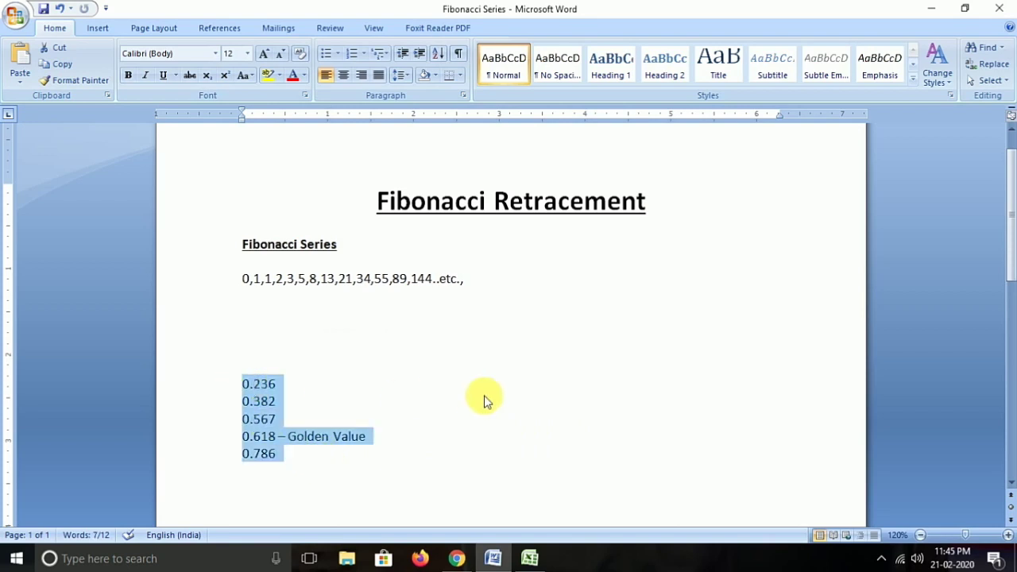
Switch to the TradingView USOIL chart in Chrome, dismiss the advertisement and reload the page.
click(457, 559)
click(87, 11)
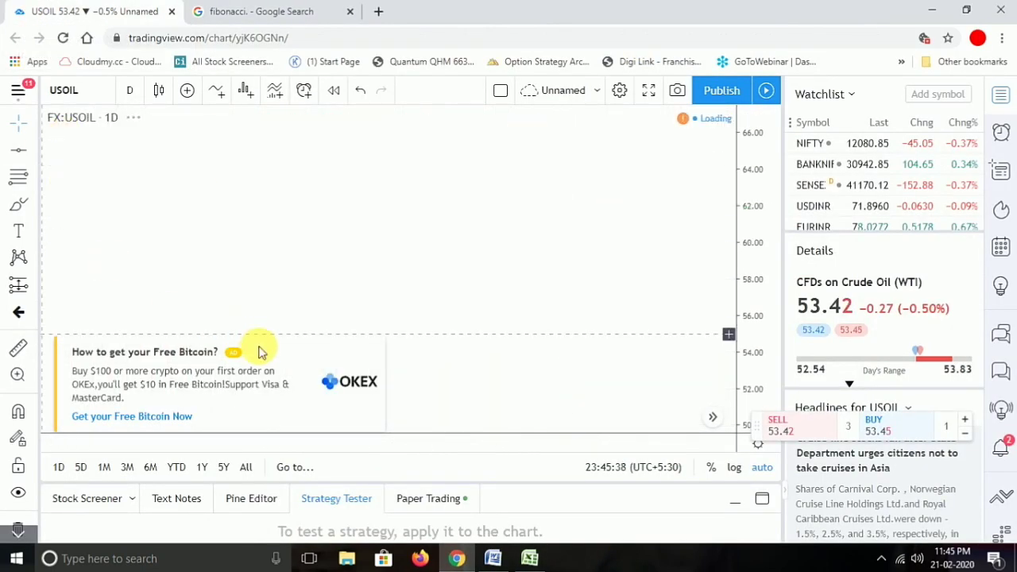
click(376, 347)
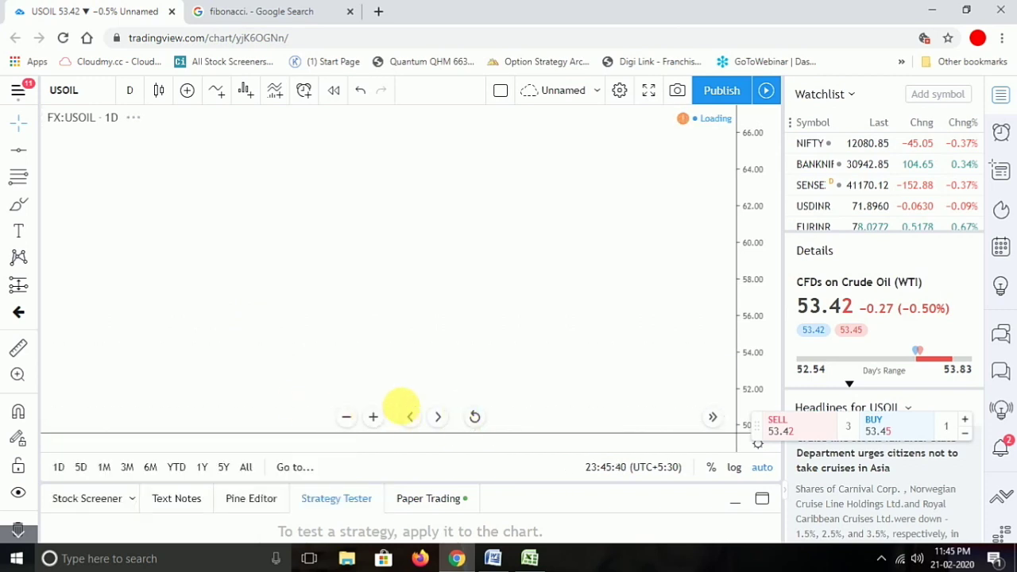
click(336, 39)
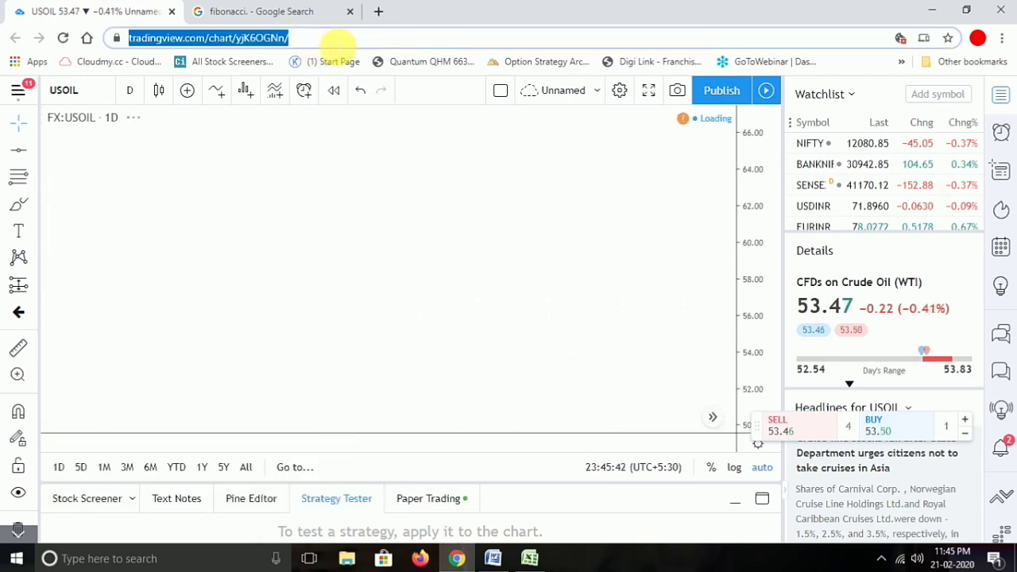
key(Return)
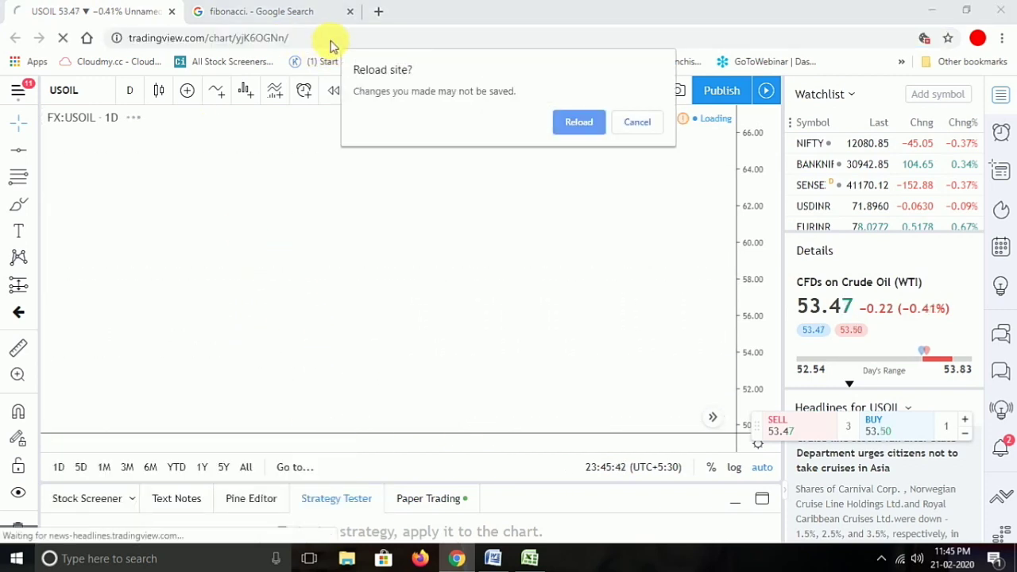
click(579, 122)
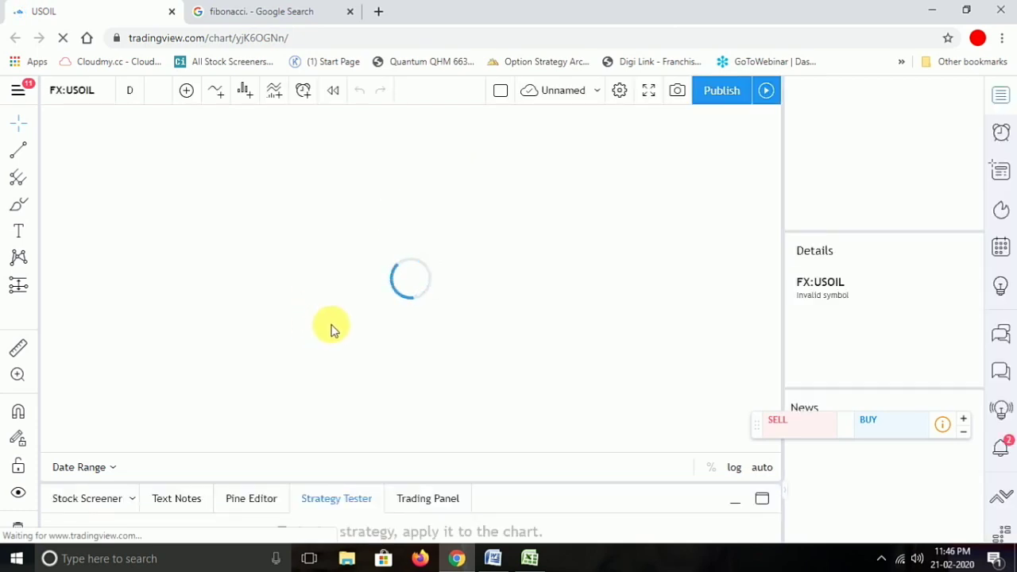
Launch Paint by running mspaint and maximize its window.
key(super+r)
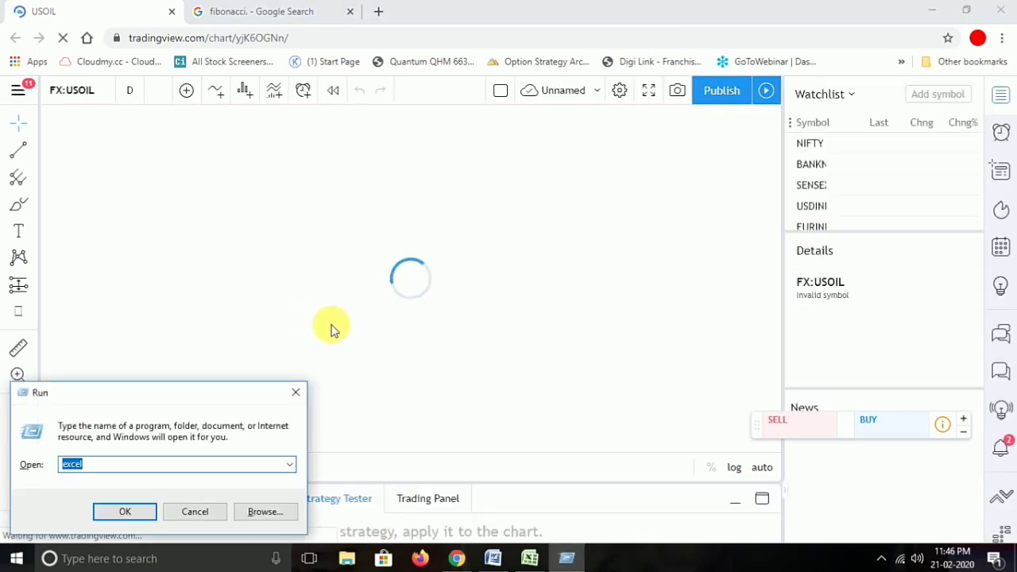
text(mspaint)
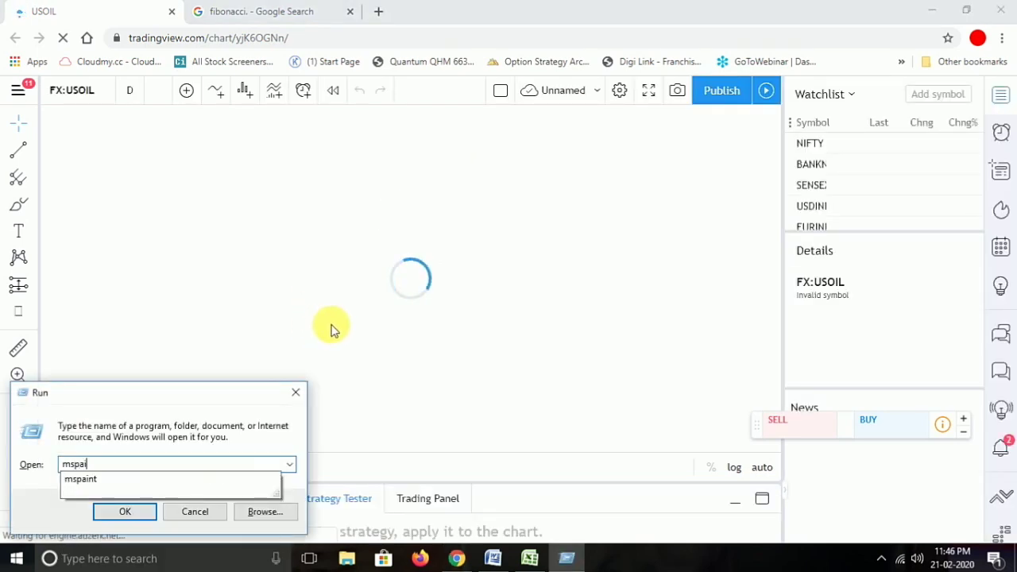
key(Return)
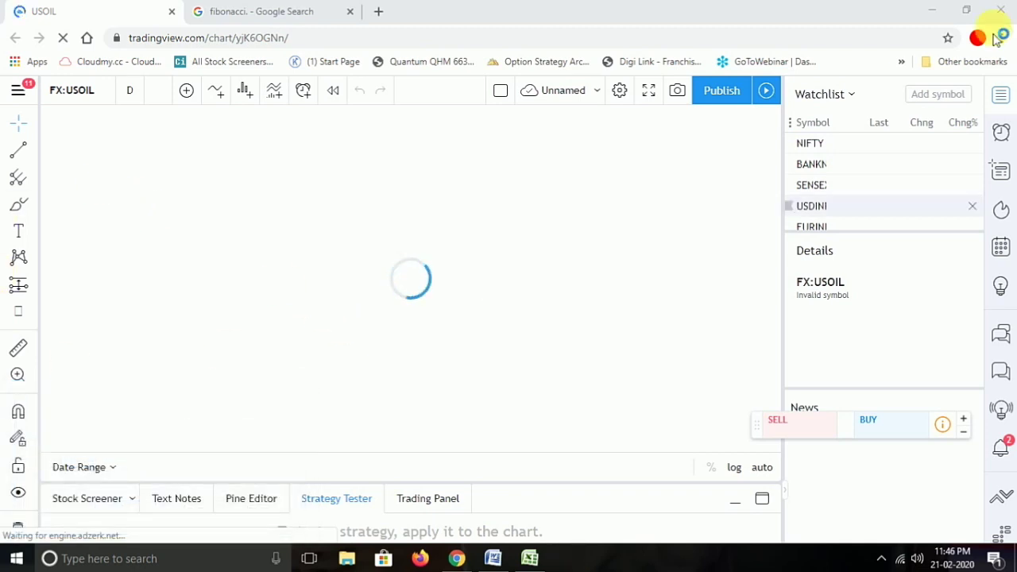
click(802, 107)
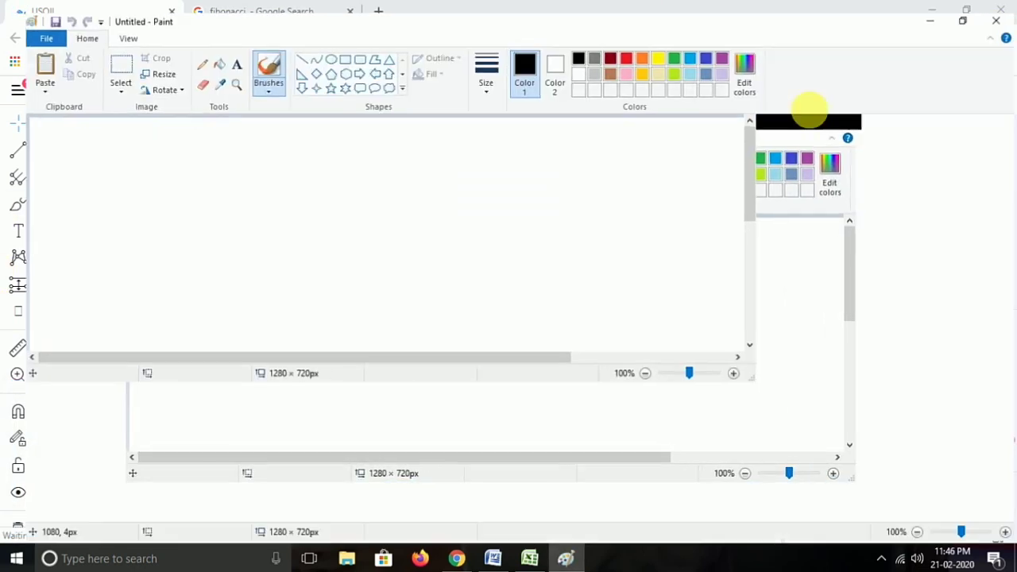
With the Line tool, draw a short rising line and a connected falling line of about 118 × 141 px, forming a peak.
click(284, 46)
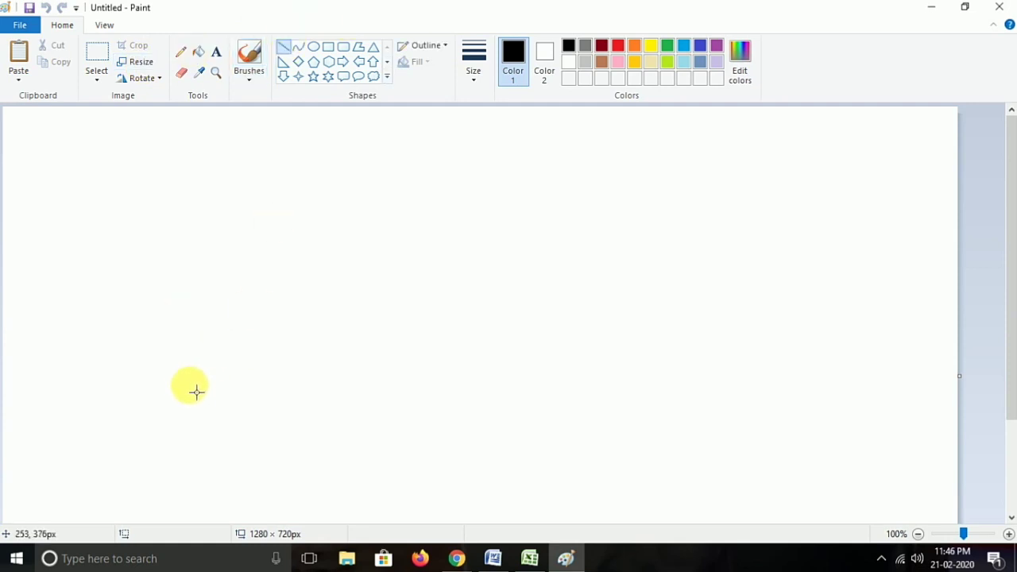
mouse_move(184, 384)
mouse_down()
mouse_move(218, 377)
mouse_move(258, 342)
mouse_move(311, 270)
mouse_move(585, 281)
mouse_move(717, 167)
mouse_move(754, 165)
mouse_up()
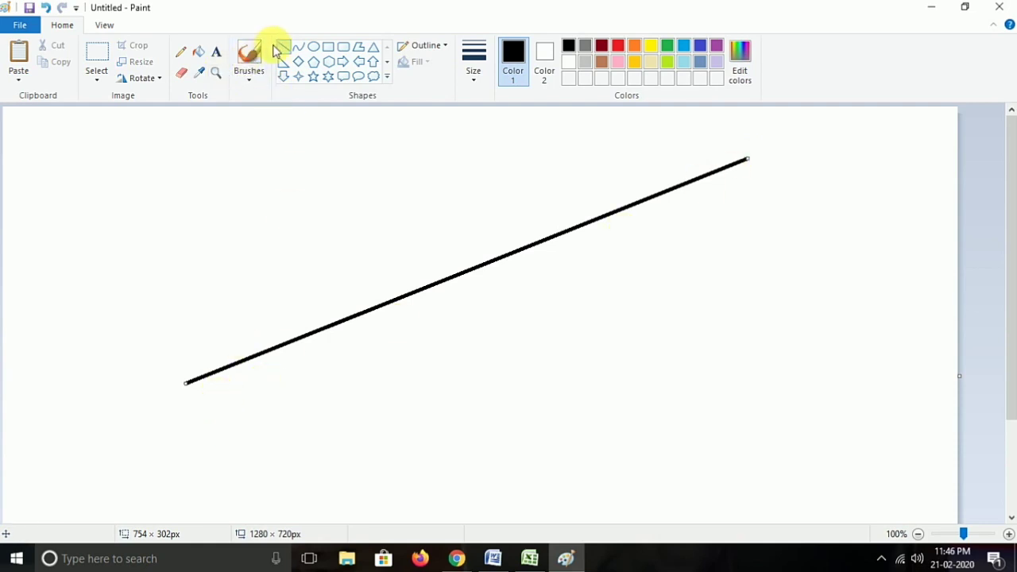
key(ctrl+z)
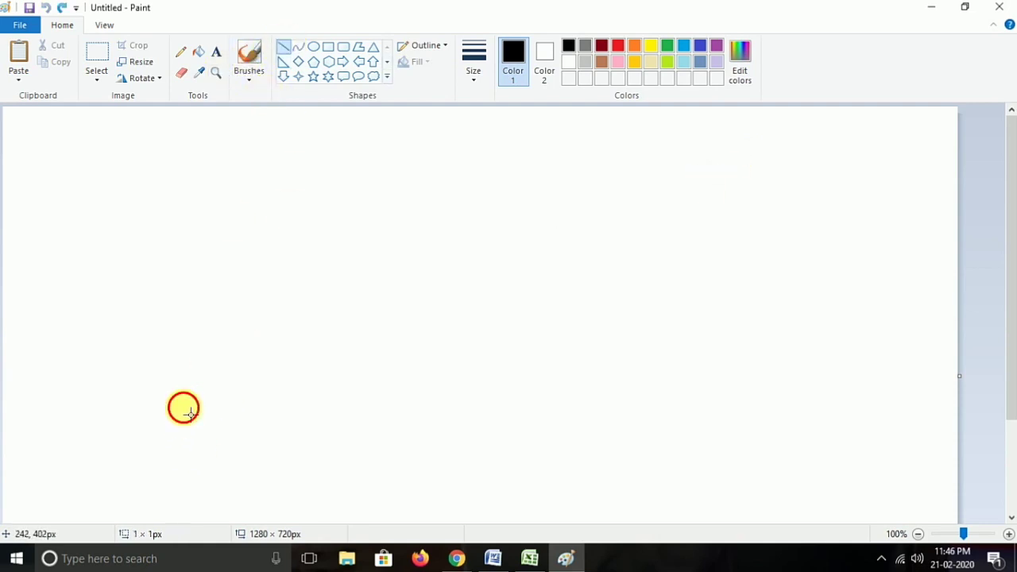
drag(185, 408, 226, 304)
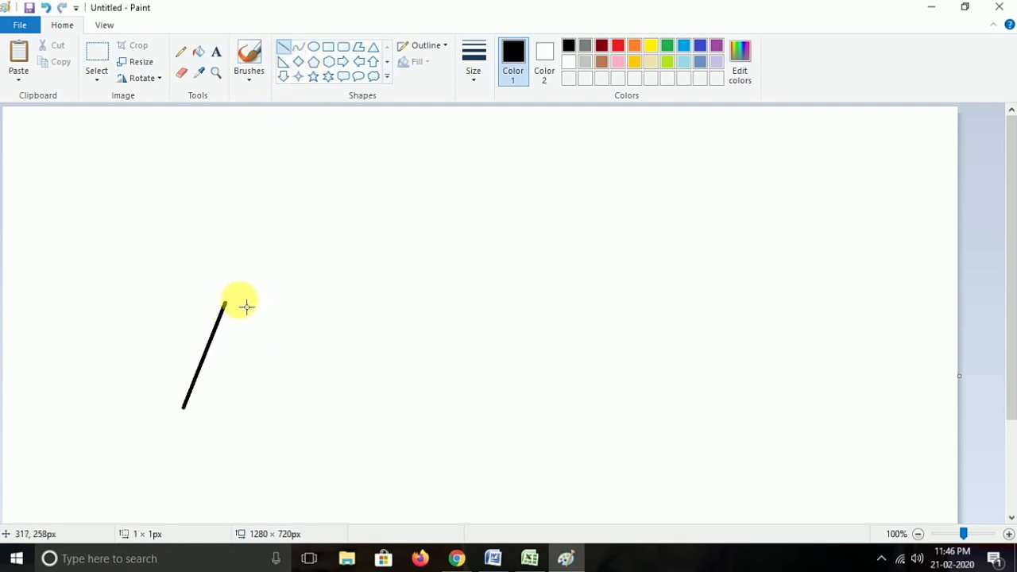
drag(226, 304, 314, 406)
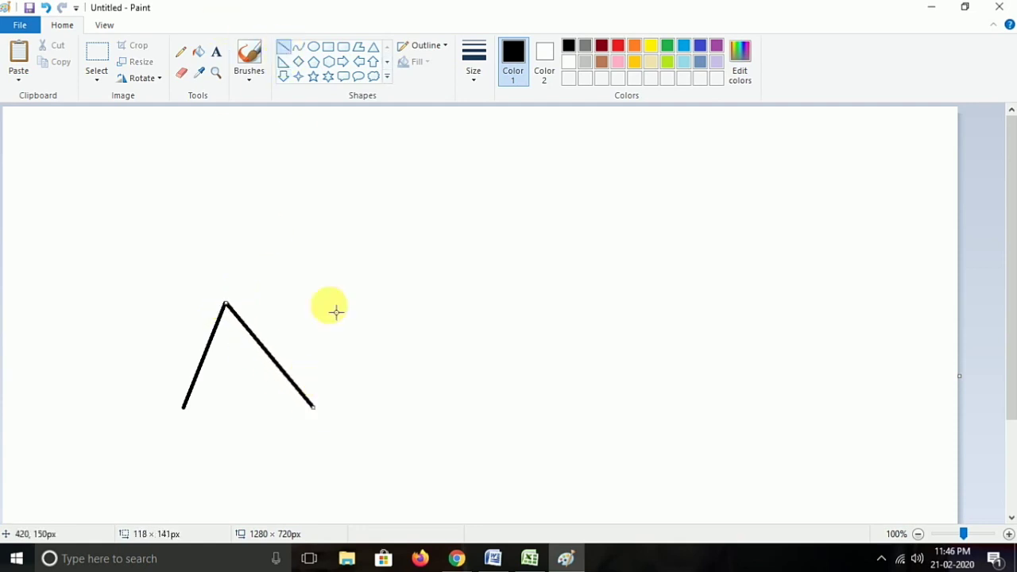